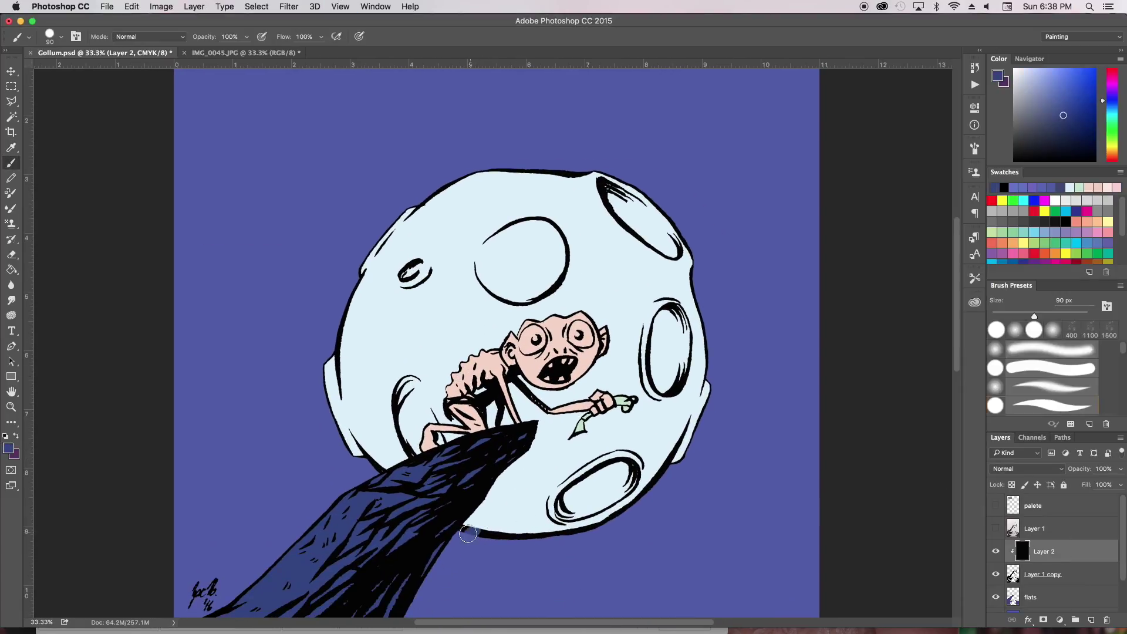
Step: Brush blue shading along the moon's lower rim, then shrink the brush
mouse_move(460, 533)
left_mouse_down()
mouse_move(669, 463)
mouse_move(684, 273)
mouse_move(457, 176)
mouse_move(340, 381)
mouse_move(410, 451)
left_mouse_up()
key("bracketleft")
key("bracketleft")
key("bracketleft")
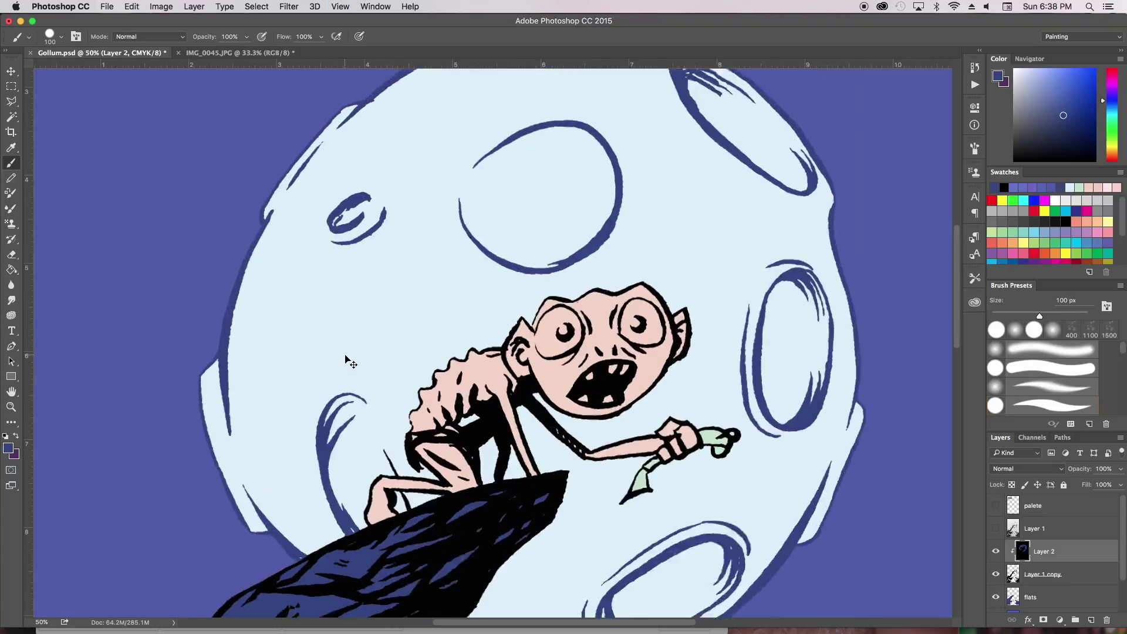
scroll(410, 451, "up", 2)
key("bracketleft")
key("bracketleft")
key("bracketleft")
Step: Reset the colour to black, load the moon shape from BG Flats, and show the palette
left_click(477, 387, "alt")
scroll(476, 386, "down", 2)
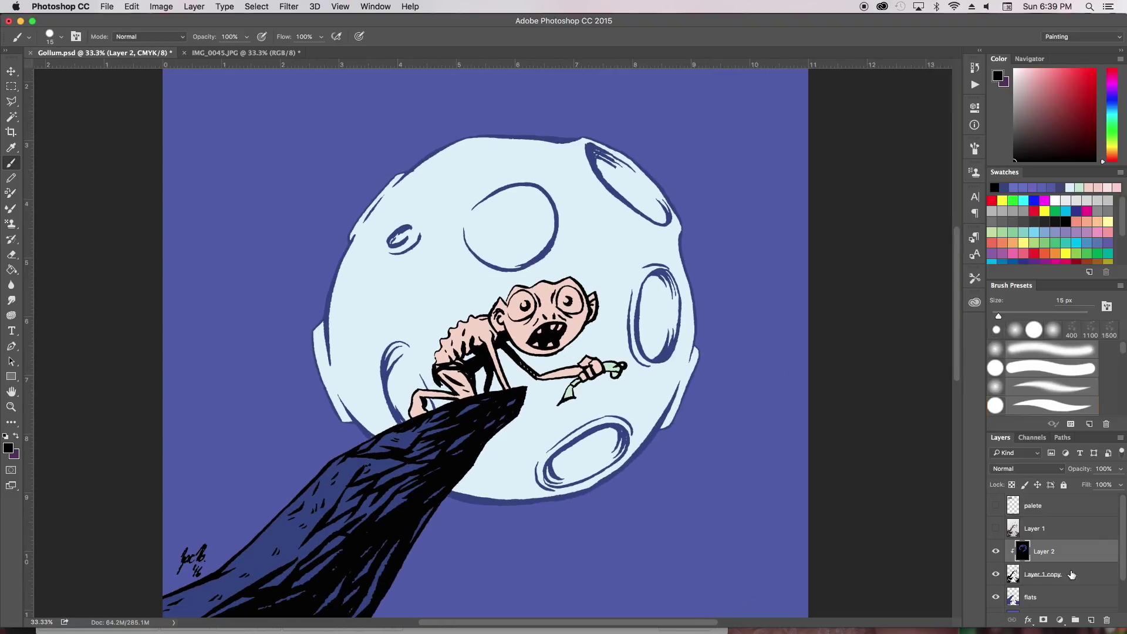
scroll(1056, 575, "down", 2)
left_click(1045, 587)
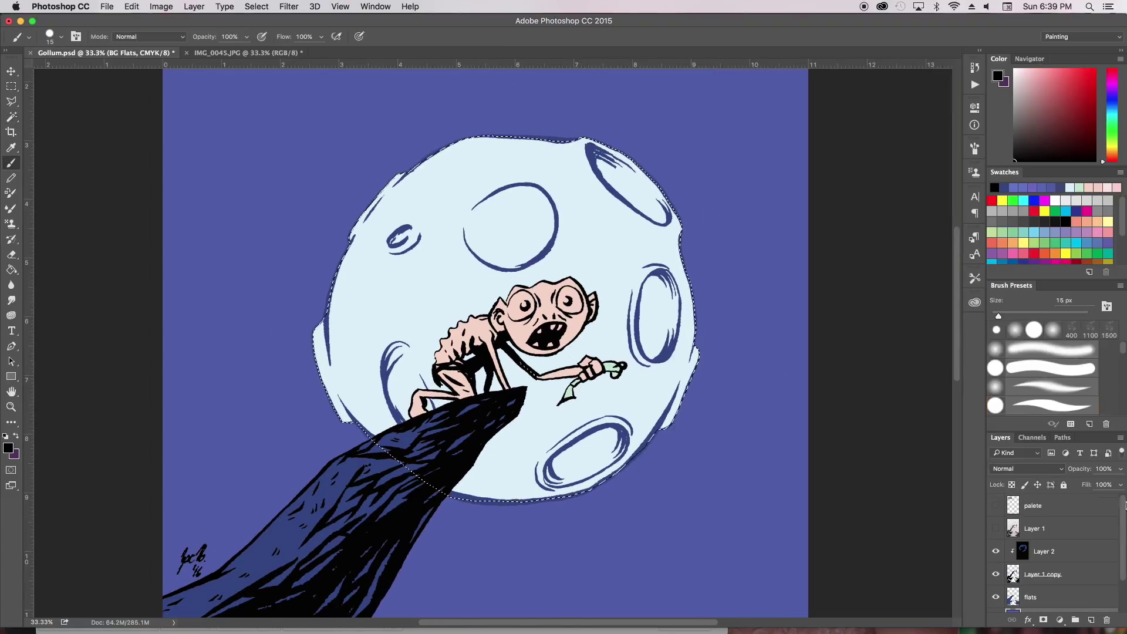
left_click(995, 505)
Step: Sample lavender from the palette and add a new Layer 3 for the shading
key("i")
left_click(239, 171)
left_click(996, 505)
left_click(1090, 620, "ctrl")
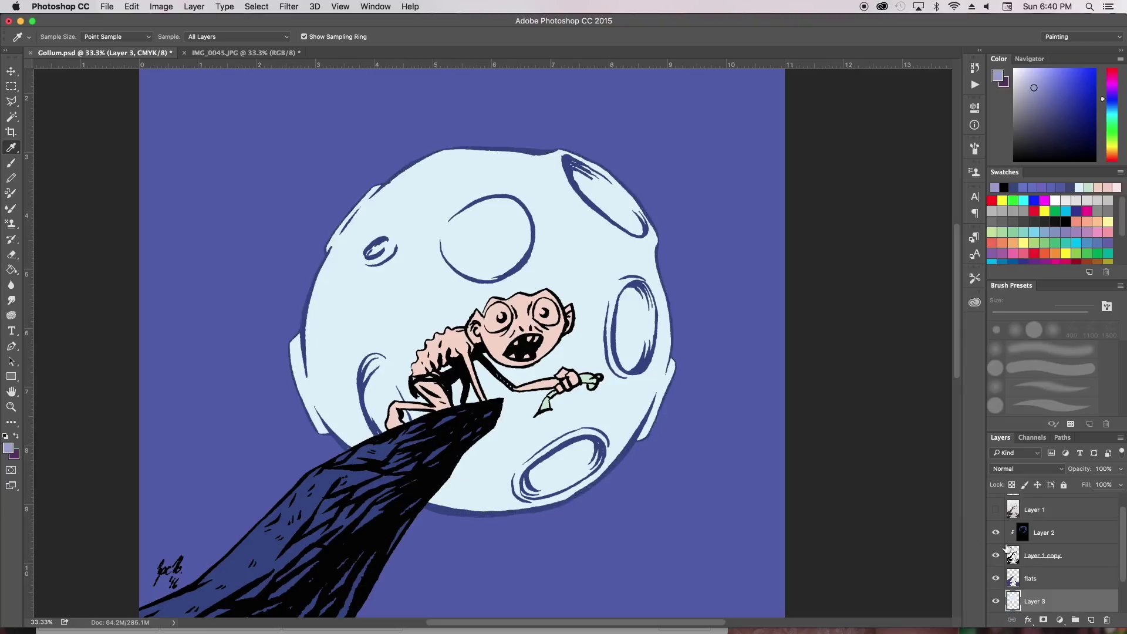
scroll(470, 352, "down", 1)
key("b")
Step: Brush lavender shading around the moon's left, right, top and bottom rim
mouse_move(320, 259)
left_mouse_down()
mouse_move(329, 376)
mouse_move(346, 411)
left_mouse_up()
left_click(975, 172)
mouse_move(645, 176)
left_mouse_down()
mouse_move(657, 352)
mouse_move(446, 464)
left_mouse_up()
mouse_move(622, 140)
left_mouse_down()
mouse_move(374, 142)
mouse_move(311, 352)
left_mouse_up()
left_click_drag(517, 94, 611, 282)
mouse_move(575, 146)
left_mouse_down()
mouse_move(334, 340)
mouse_move(561, 192)
mouse_move(328, 363)
left_mouse_up()
Step: Restore light blue over the moon's upper-left interior and left rim with a smaller brush
left_click(411, 264, "alt")
left_click_drag(387, 193, 564, 146)
key("bracketleft")
key("bracketleft")
key("bracketleft")
left_click_drag(301, 291, 294, 335)
left_click_drag(342, 213, 371, 154)
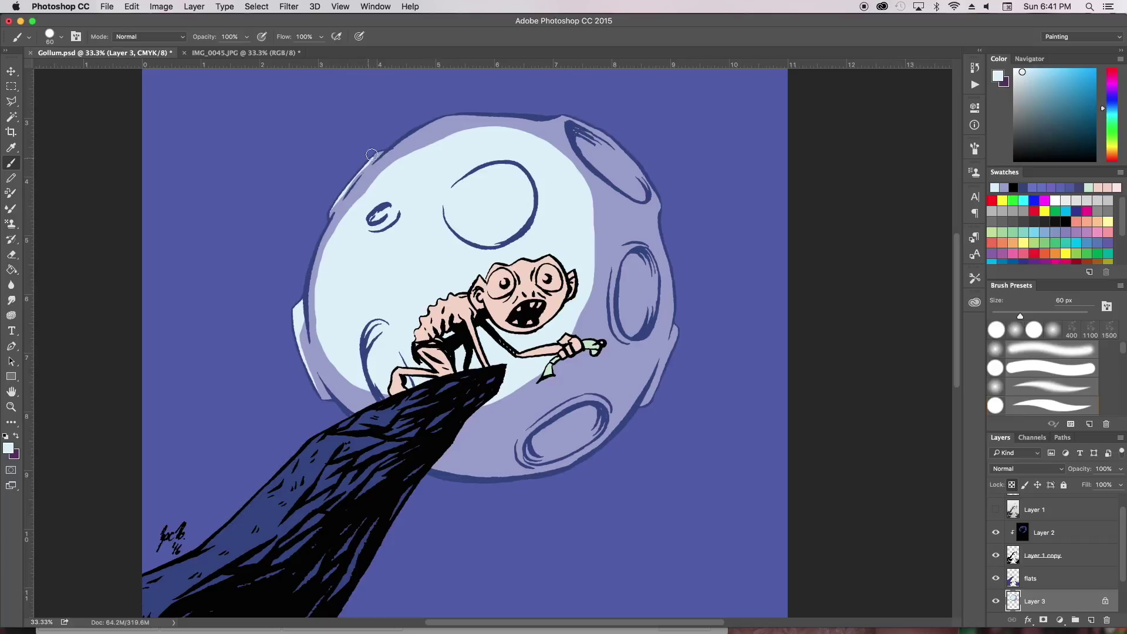
Step: Fill the top-right, right-side and bottom craters dark blue, undoing the stroke beside Gollum's leg
left_click(627, 248, "alt")
left_click_drag(578, 139, 642, 196)
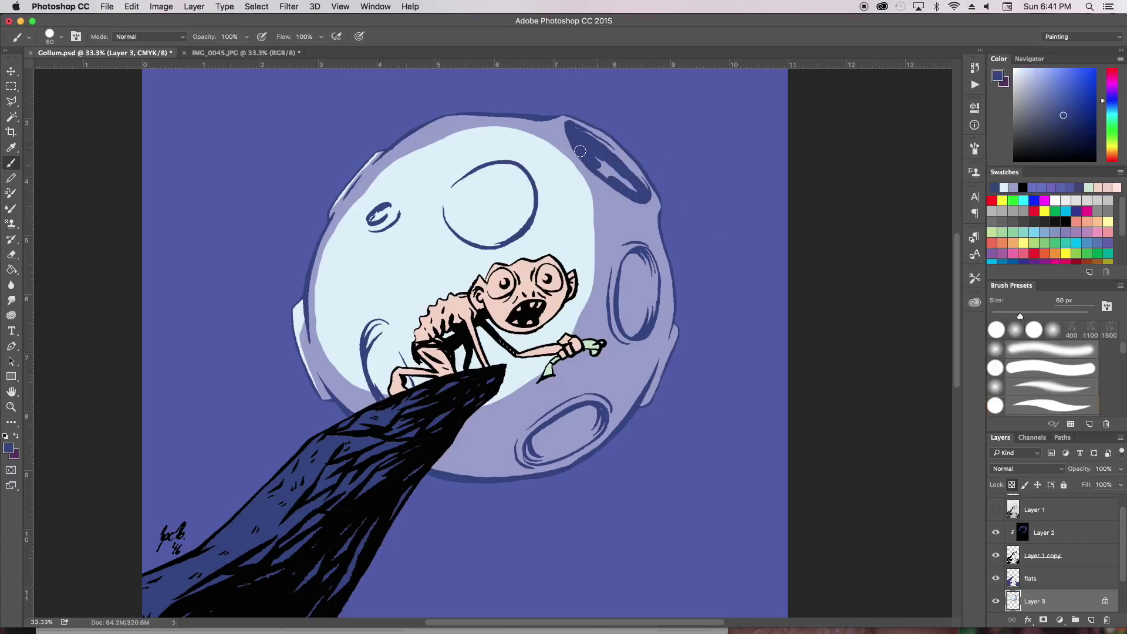
left_click_drag(580, 146, 639, 194)
left_click_drag(626, 259, 631, 329)
mouse_move(628, 264)
left_mouse_down()
mouse_move(632, 334)
mouse_move(626, 267)
mouse_move(640, 323)
left_mouse_up()
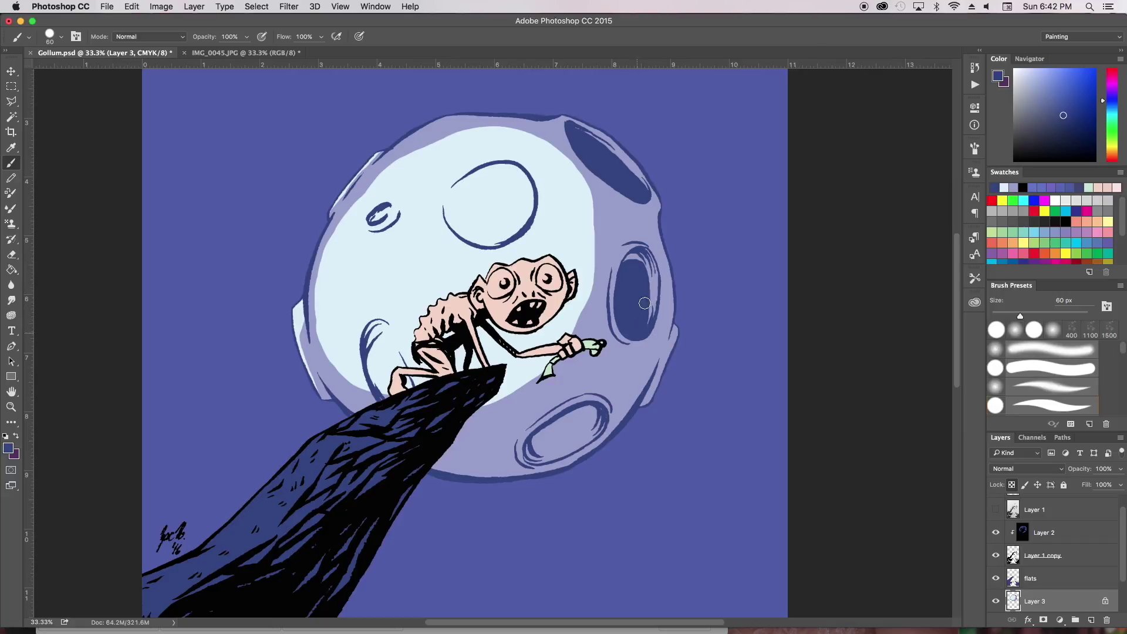
left_click_drag(625, 259, 661, 213)
mouse_move(569, 400)
left_mouse_down()
mouse_move(633, 367)
mouse_move(574, 404)
left_mouse_up()
mouse_move(413, 345)
left_mouse_down()
mouse_move(411, 285)
mouse_move(451, 335)
left_mouse_up()
scroll(450, 335, "up", 3)
key("ctrl+alt+z")
key("ctrl+alt+z")
key("ctrl+alt+z")
Step: Paint the top crater lavender, covering its light crescent, then enlarge the brush
left_click(481, 182, "alt")
mouse_move(510, 223)
left_mouse_down()
mouse_move(575, 259)
mouse_move(561, 199)
left_mouse_up()
left_click(510, 271, "alt")
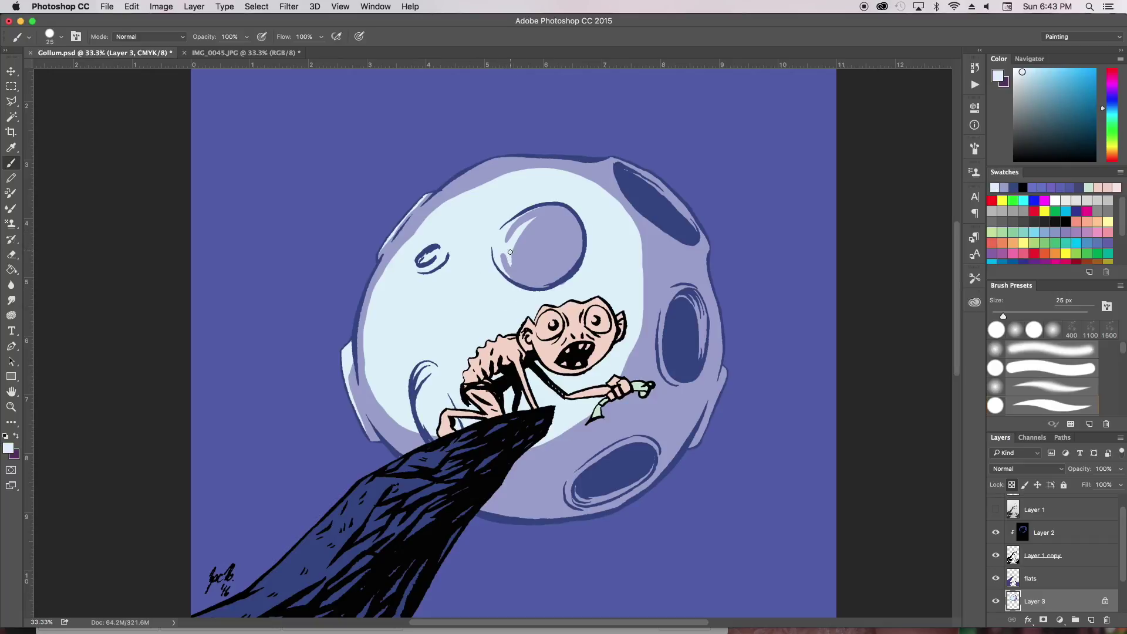
left_click(529, 263, "alt")
left_click_drag(518, 273, 542, 221)
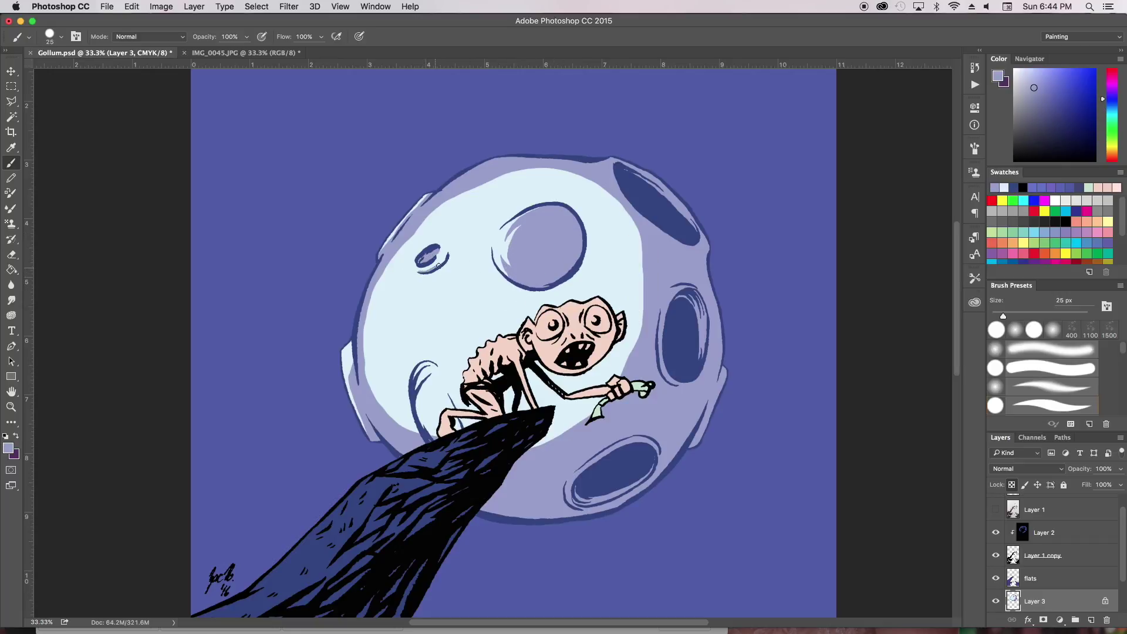
scroll(434, 268, "down", 3)
key("bracketright")
key("bracketright")
key("bracketright")
left_click_drag(432, 337, 424, 292)
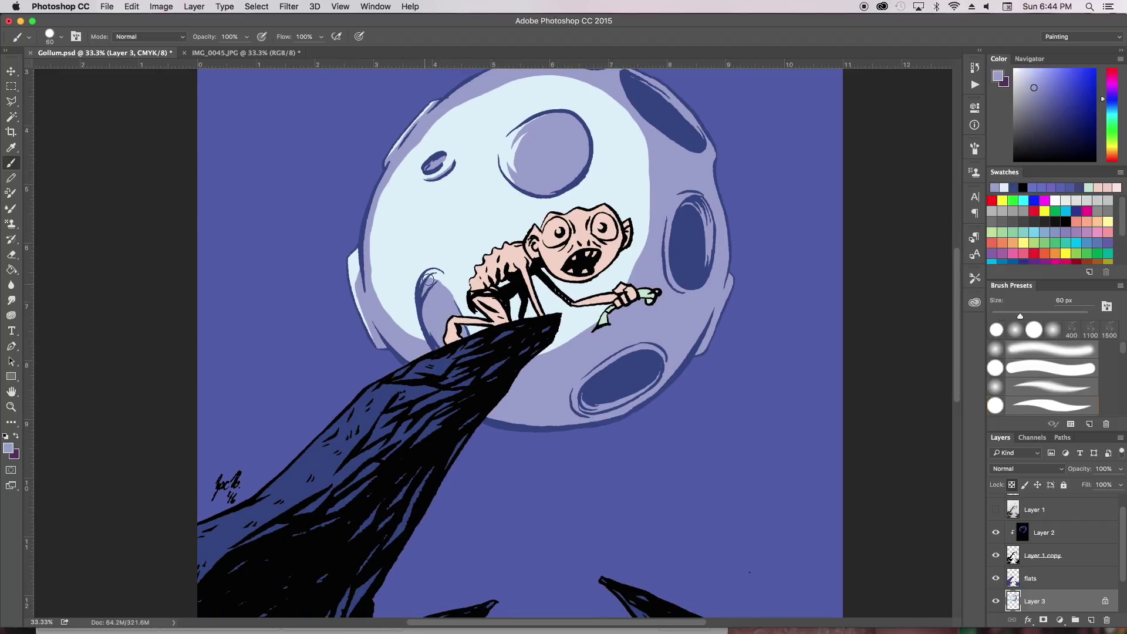
Step: Zoom out to fit the image and sample a sky colour from the palette
scroll(521, 294, "down", 5)
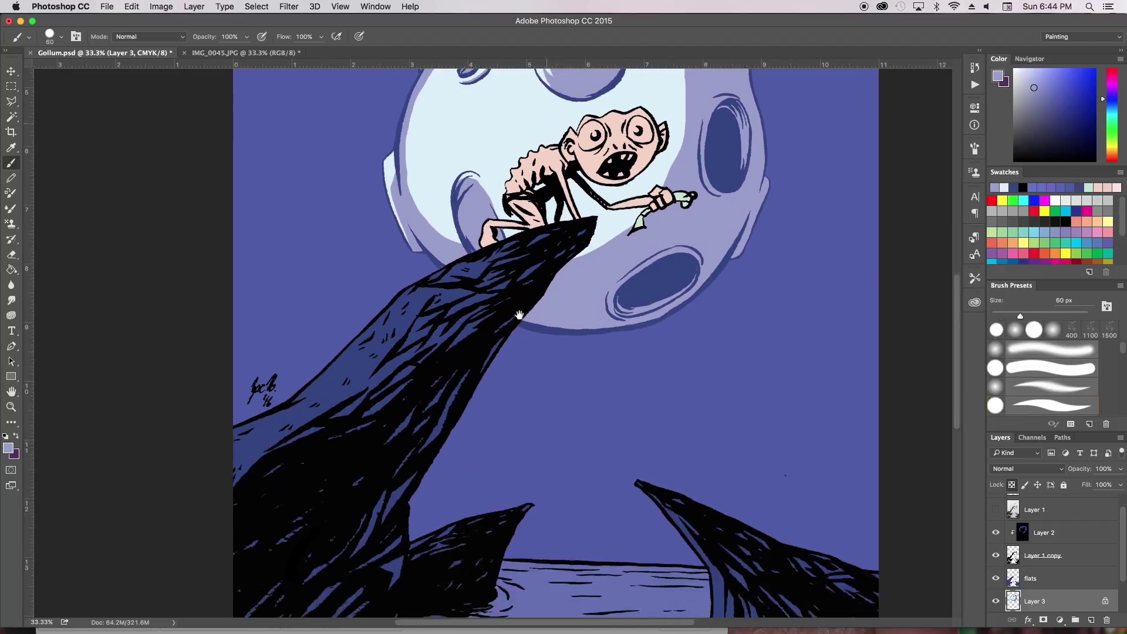
key("ctrl+minus")
key("alt+bracketleft")
key("g")
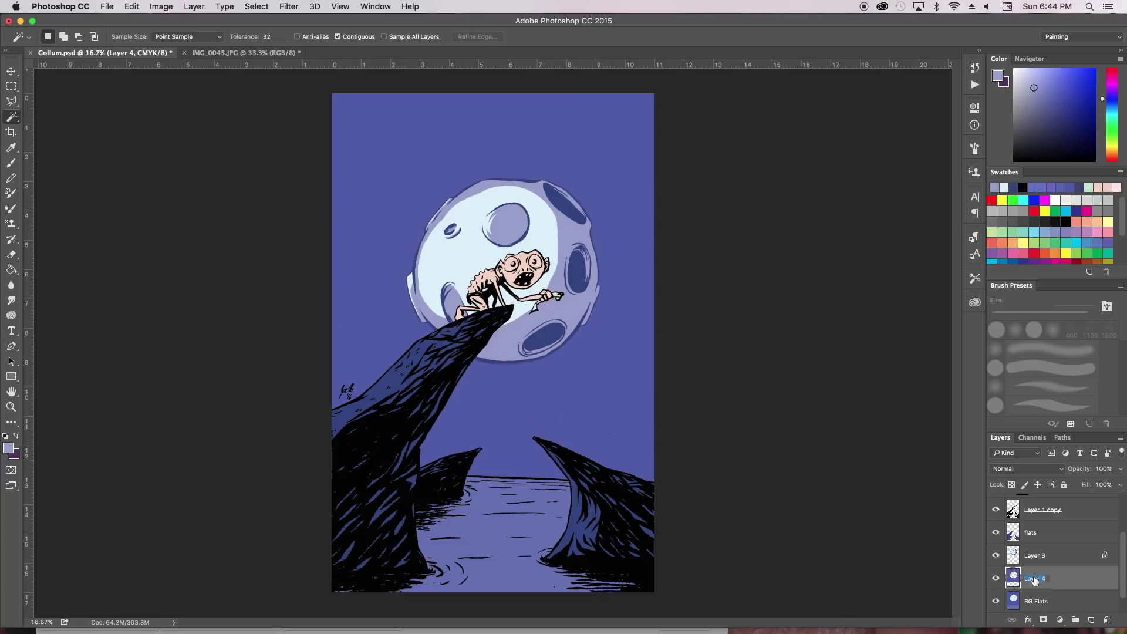
scroll(1050, 557, "up", 3)
left_click(996, 505)
key("i")
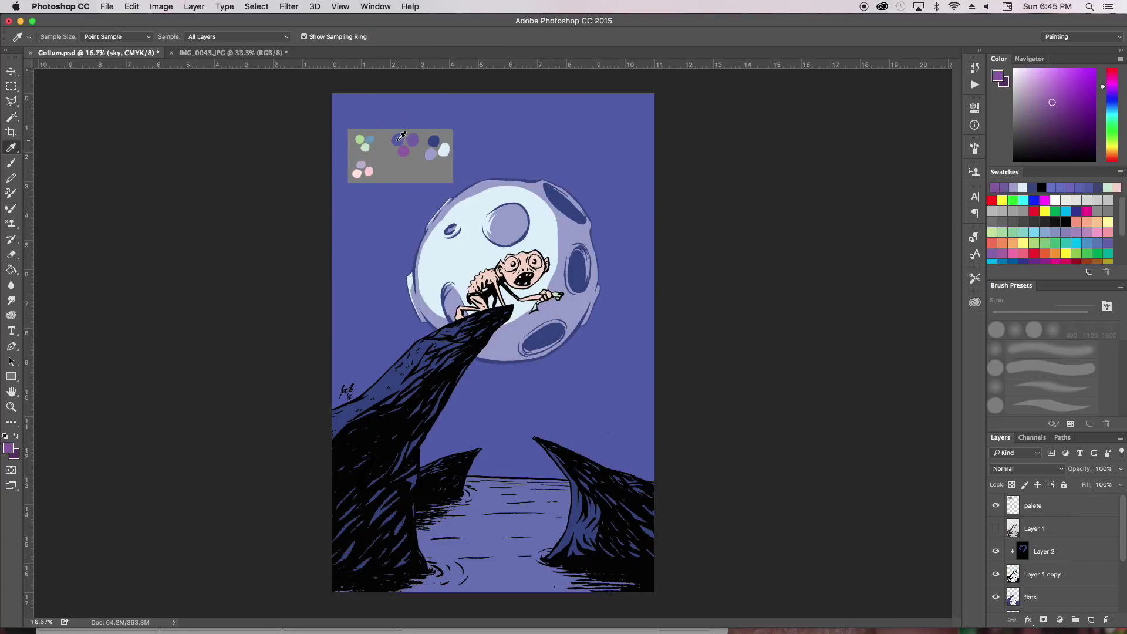
left_click(996, 505)
scroll(1050, 551, "down", 3)
left_click(11, 270)
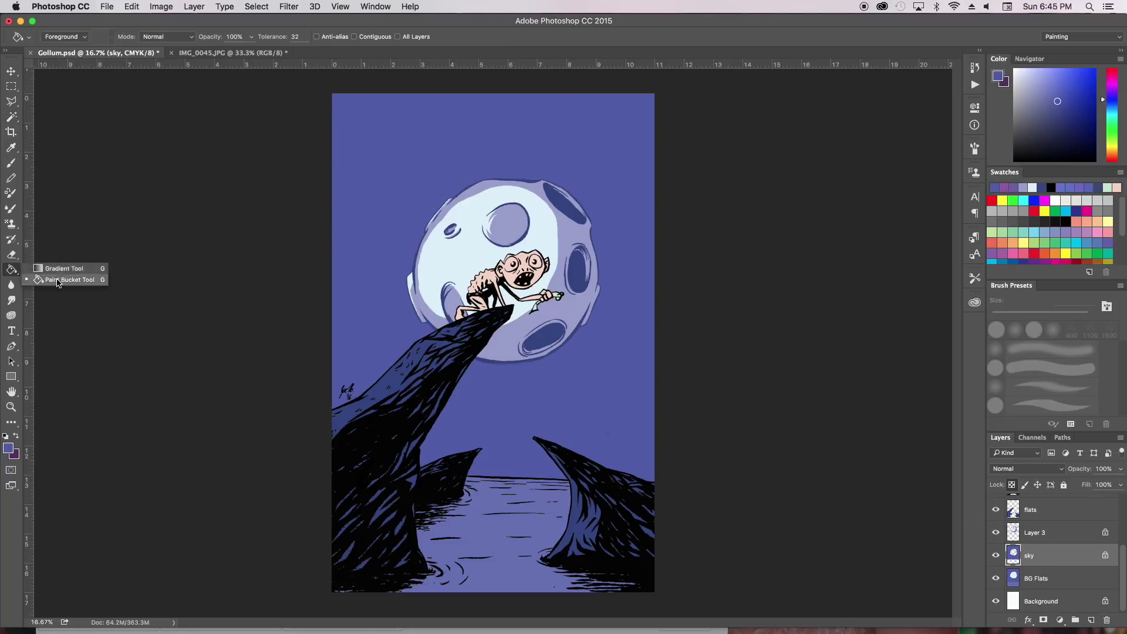
Step: Fill the sky with a magenta-purple gradient using the Gradient tool
left_click(1014, 187)
right_click(11, 269)
left_click(53, 268)
left_click_drag(341, 275, 506, 275)
left_click_drag(464, 229, 376, 76)
Step: Lighten the sky around the moon with blue and cyan-white radial gradients
left_click(1069, 187)
left_click_drag(456, 249, 305, 100)
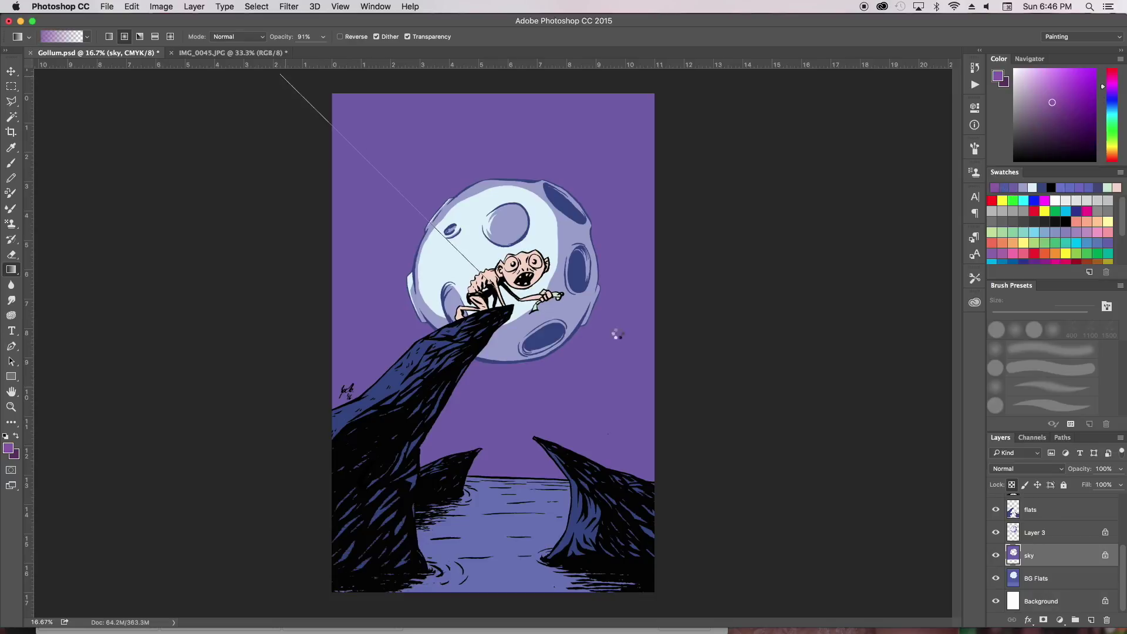
left_click_drag(469, 246, 382, 141)
left_click(505, 225, "alt")
left_click_drag(514, 279, 402, 219)
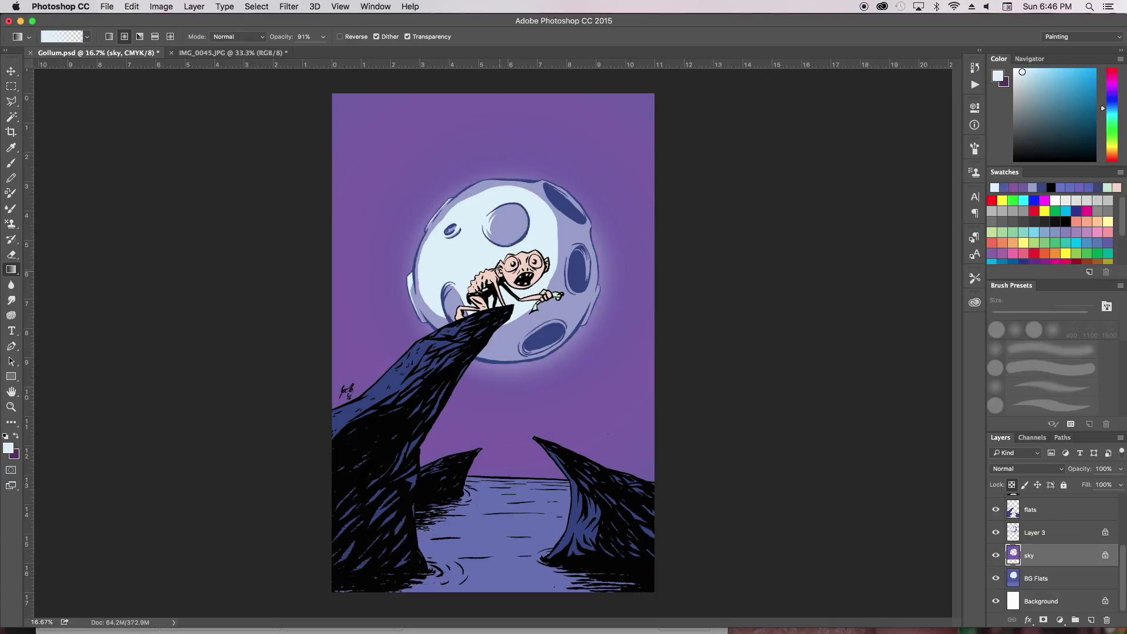
Step: Darken the sky's top and corners with a non-reversed purple gradient
left_click(339, 93, "alt")
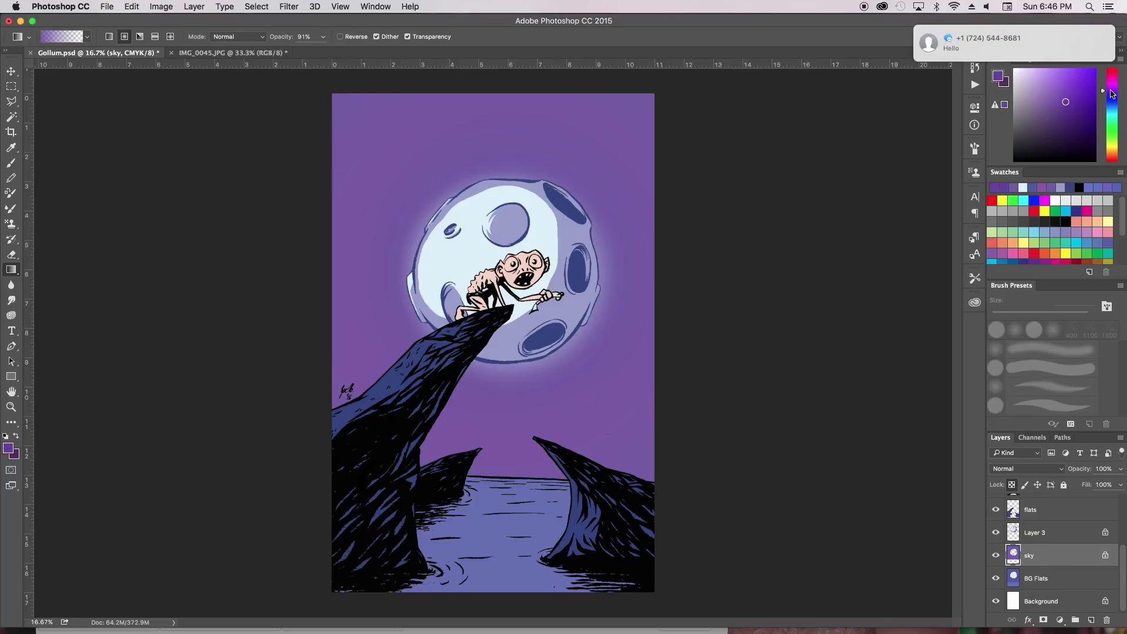
left_click(339, 37)
left_click_drag(496, 267, 346, 110)
key("ctrl+z")
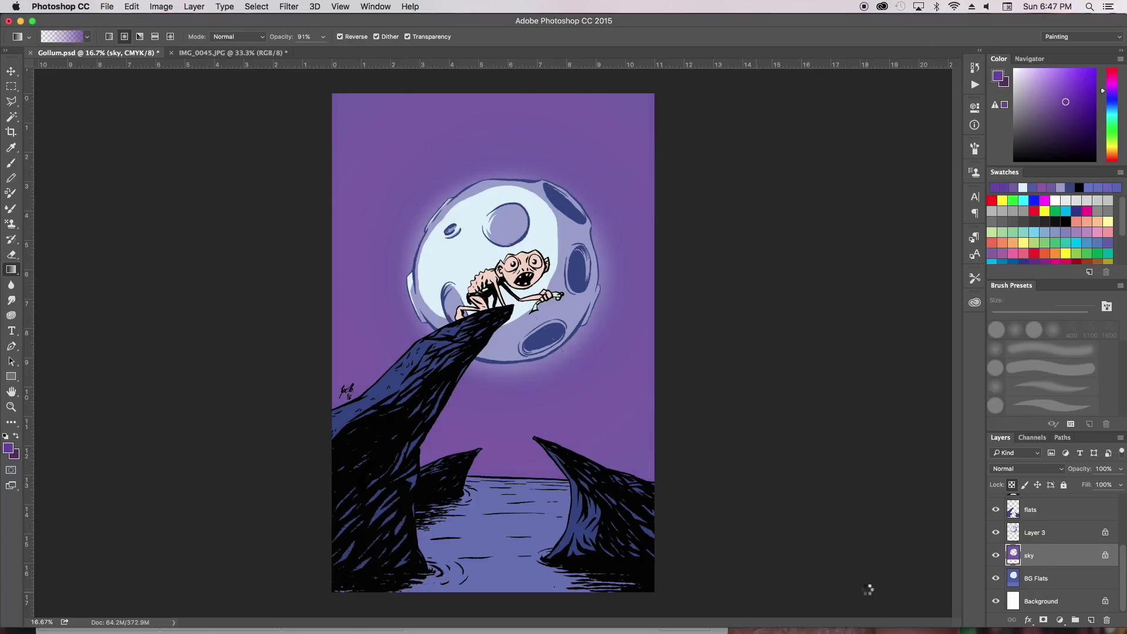
left_click(340, 37)
left_click_drag(344, 107, 480, 269)
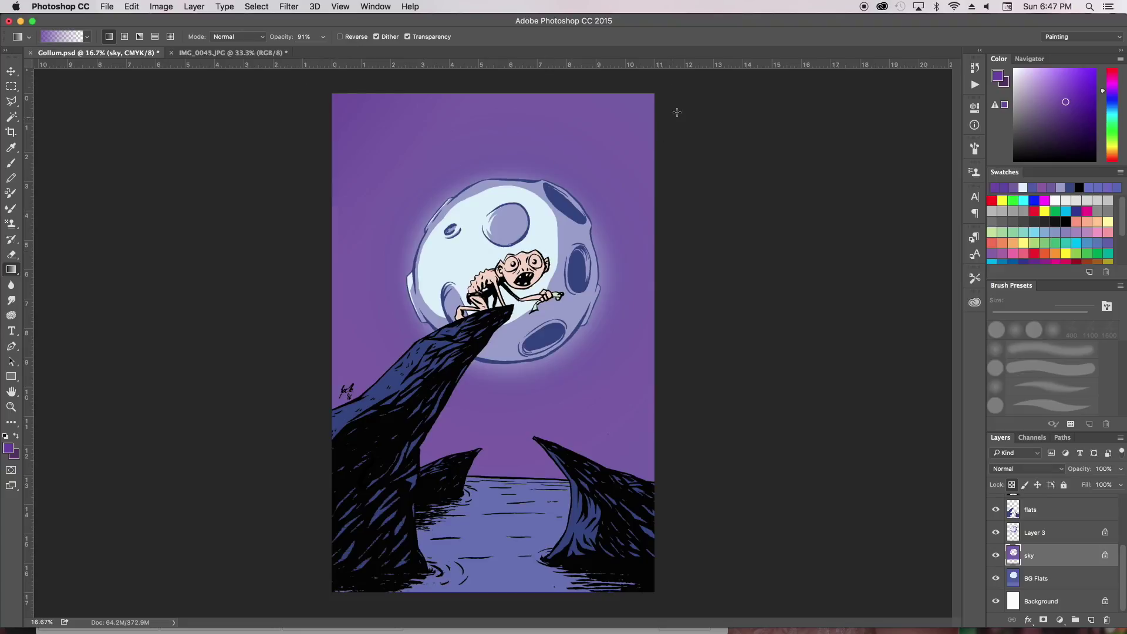
Step: Magic Wand the water, copy it to its own layer, and lock its transparency
left_click(1053, 586)
key("w")
left_click(490, 559)
key("ctrl+j")
left_click(1011, 485)
Step: Fill the water layer with a light-blue-to-purple gradient
key("g")
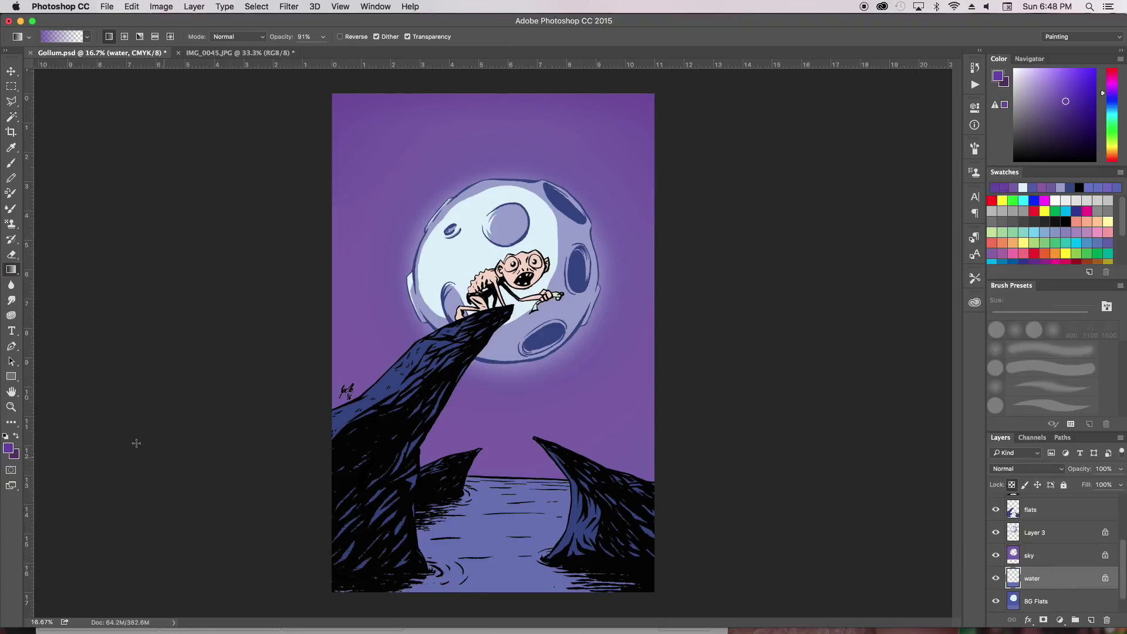
left_click_drag(136, 443, 90, 290)
left_click(1053, 187)
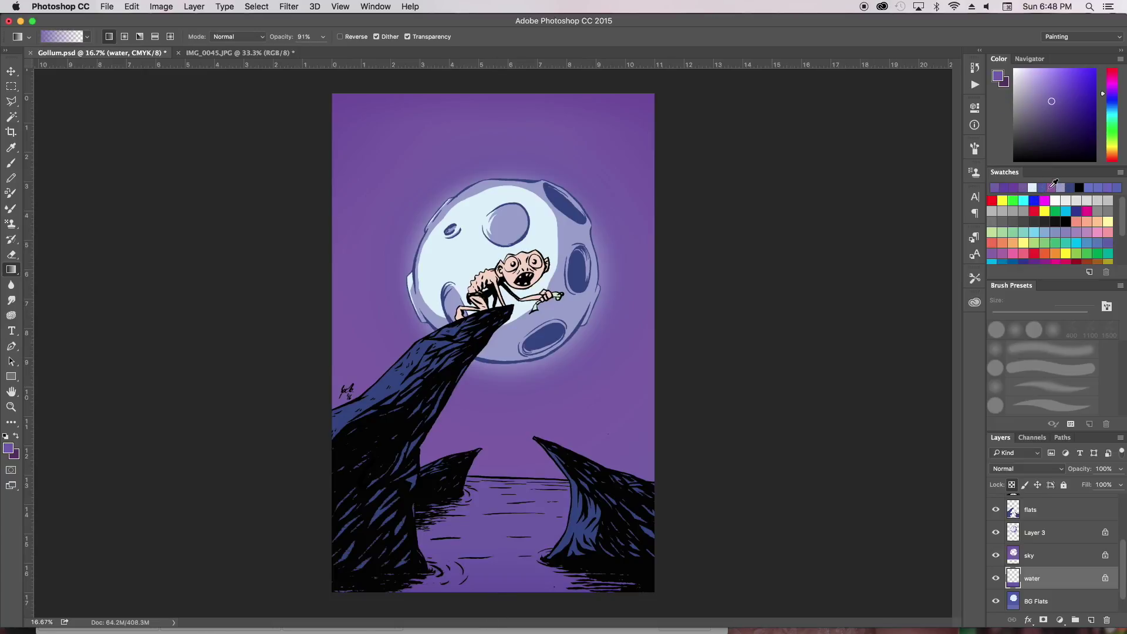
key("x")
left_click_drag(470, 482, 441, 574)
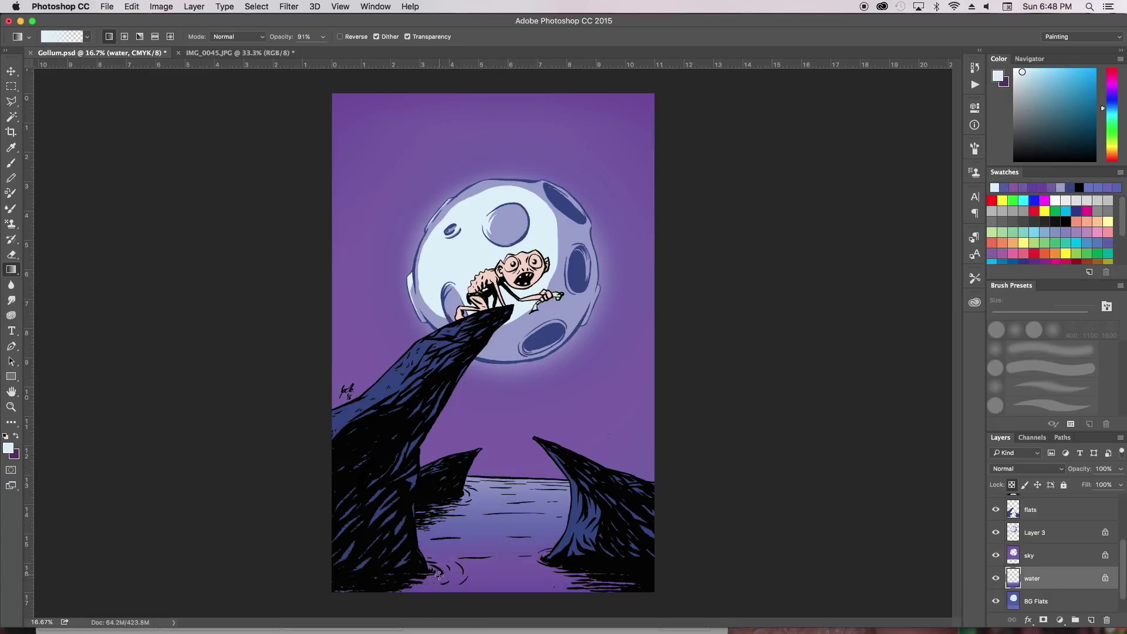
Step: On the flats layer, mix a near-black dark blue brush colour and resize the brush
scroll(1045, 555, "up", 2)
left_click(1045, 551)
key("b")
left_click(384, 384, "alt")
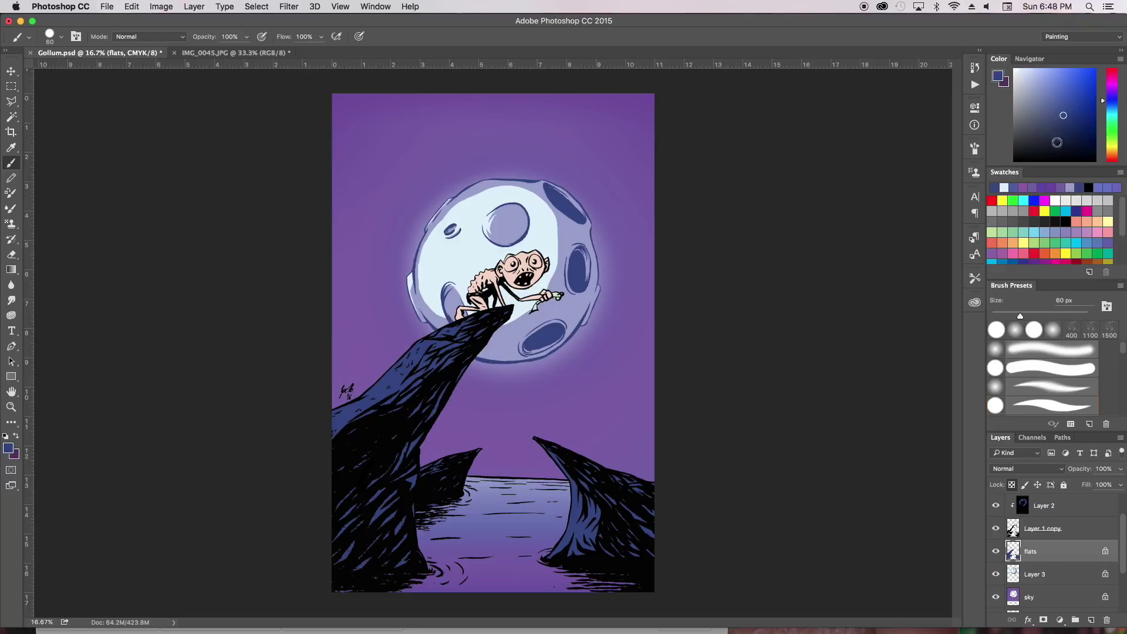
left_click(1059, 127)
key("bracketright")
key("bracketright")
key("bracketright")
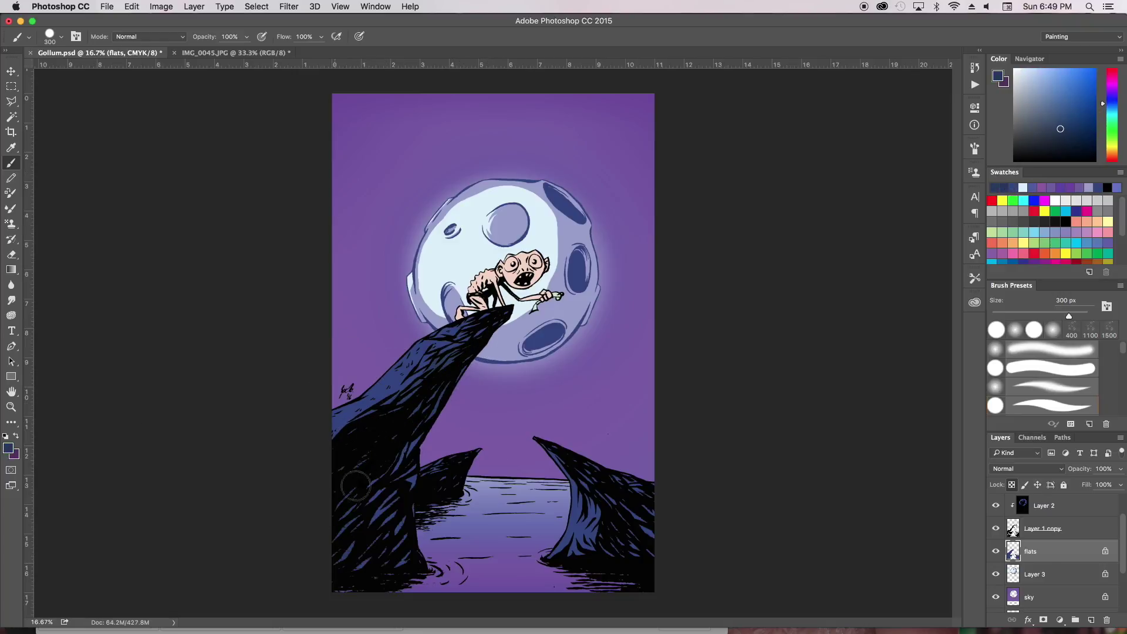
left_click(1060, 140)
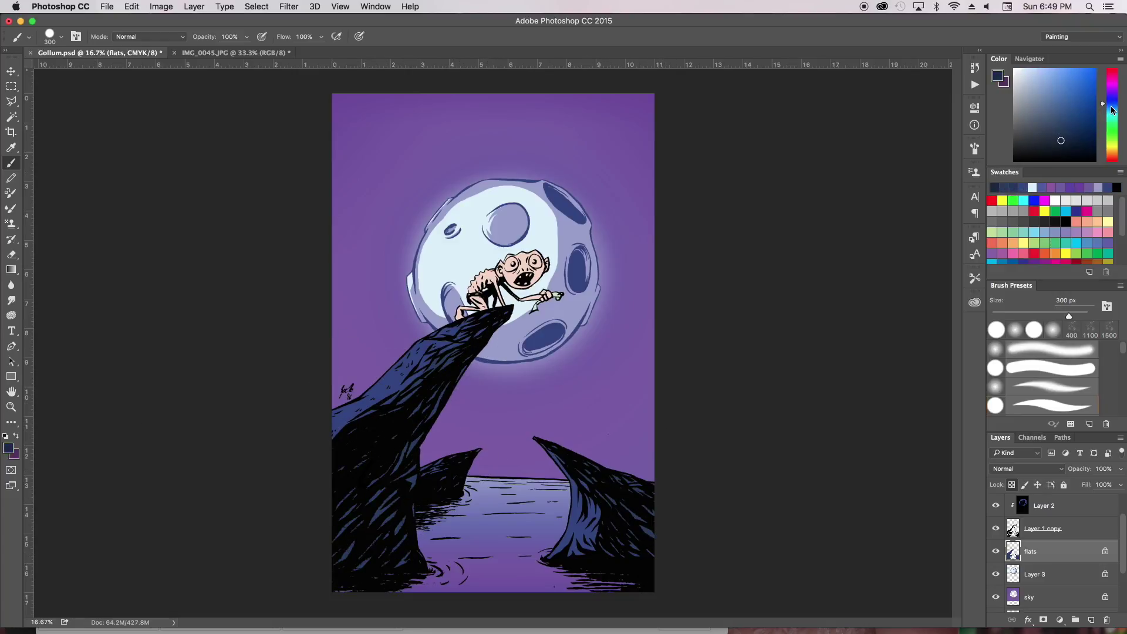
left_click(1111, 106)
key("bracketleft")
key("bracketleft")
key("bracketleft")
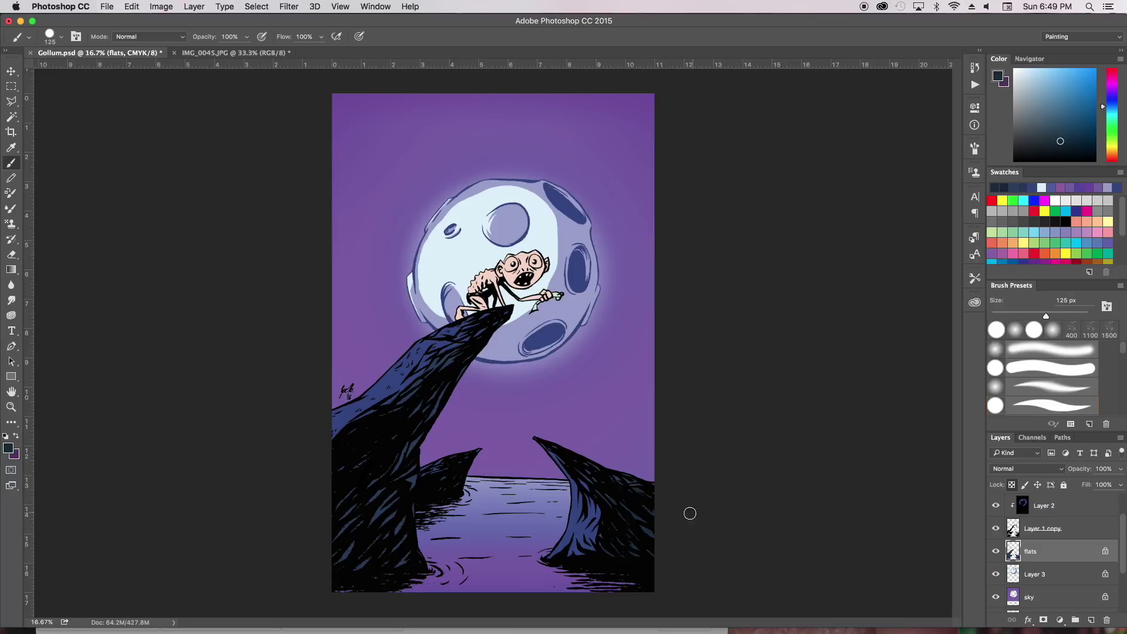
key("bracketright")
key("bracketright")
left_click(1060, 149)
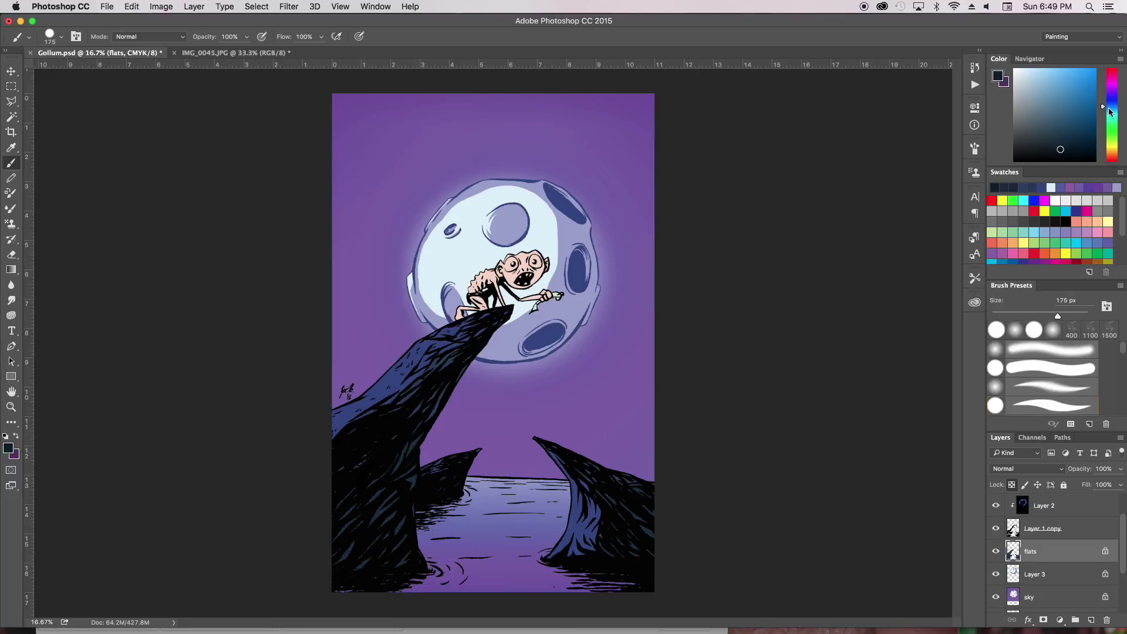
left_click(1109, 112)
left_click(402, 560, "alt")
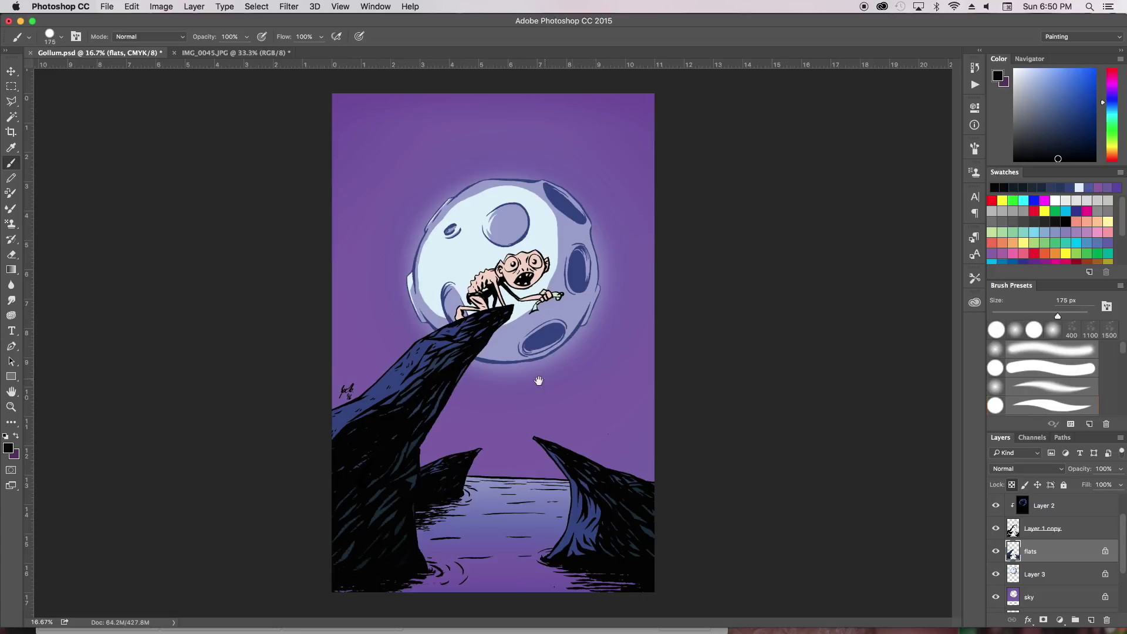
Step: Paint a light-blue highlight, sampled from the moon, along the right rock's edge
left_click(475, 245, "alt")
key("ctrl+plus")
key("bracketleft")
key("bracketleft")
key("bracketleft")
left_click_drag(346, 339, 288, 388)
scroll(508, 407, "down", 10)
left_click_drag(622, 358, 680, 439)
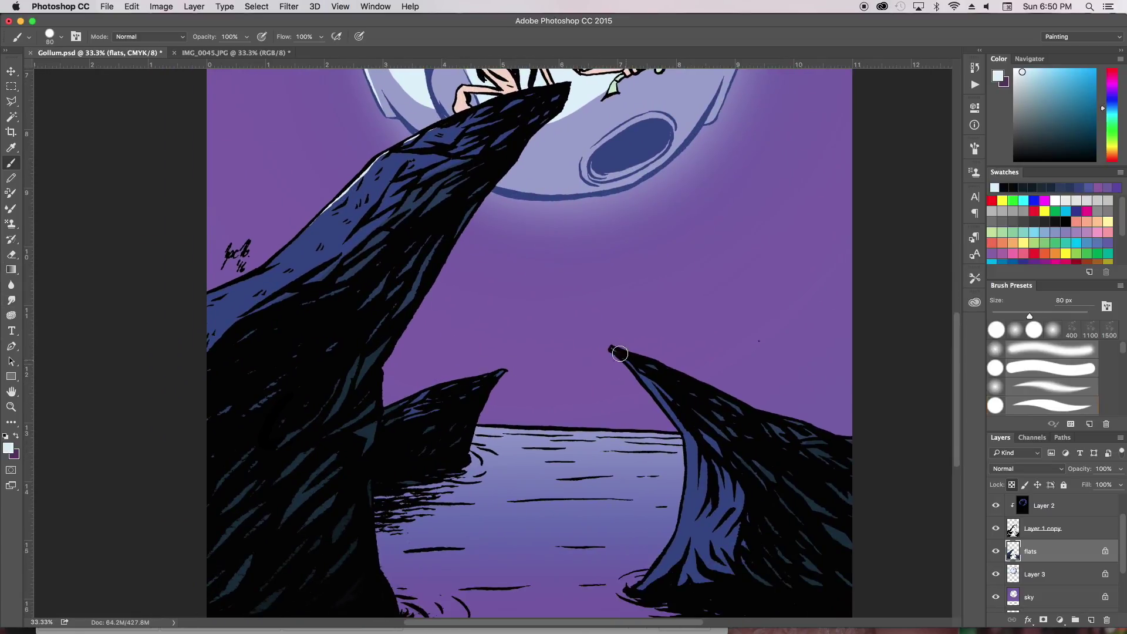
Step: Zoom to fit, zoom in on the moon and Gollum, and add a new empty layer
key("ctrl+0")
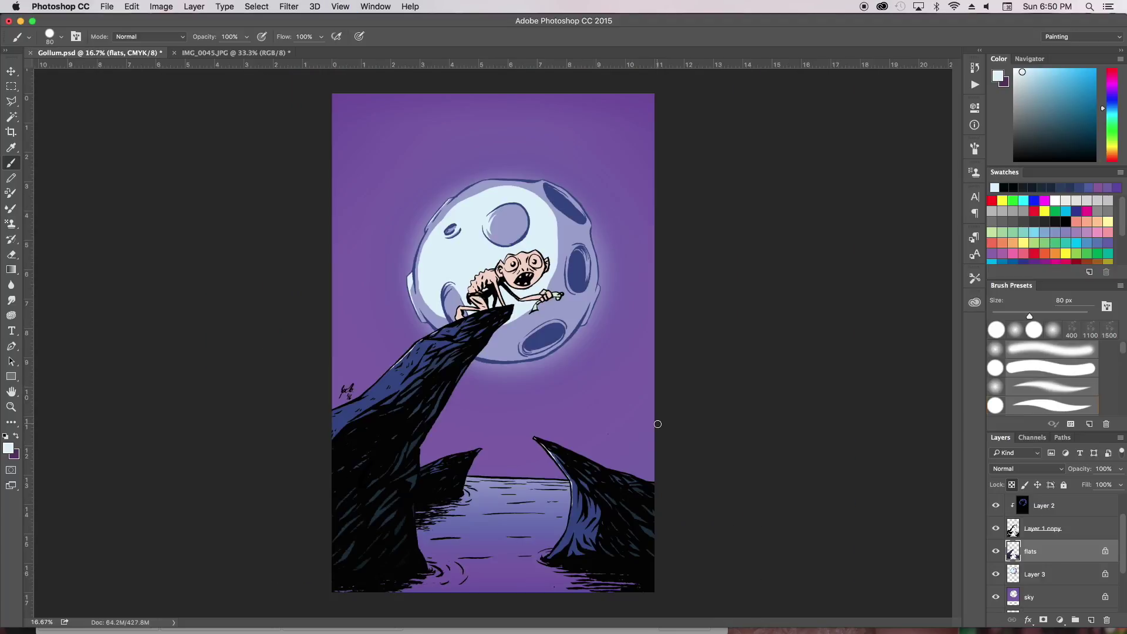
key("ctrl+plus")
key("ctrl+plus")
scroll(151, 231, "up", 3)
key("ctrl+shift+alt+n")
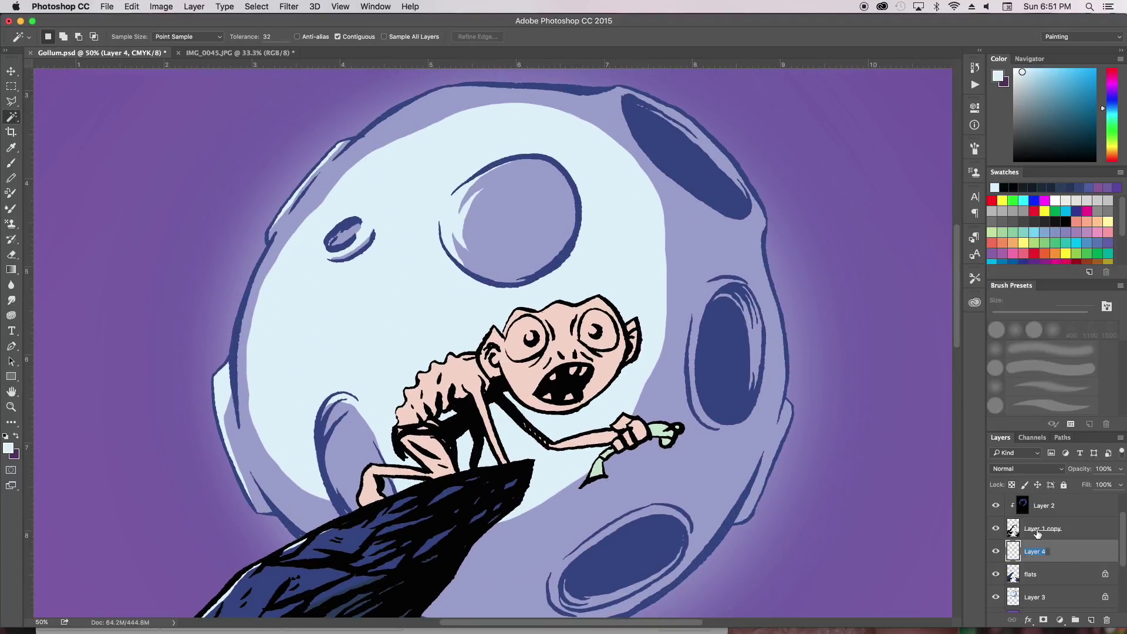
Step: Rename the new layer to 'gollum'
double_click(1033, 551)
type("gollum")
key("Return")
left_click(467, 371, "alt")
Step: Shade Gollum's ear, under-eyes, cheeks, mouth, neck, arm, back and ribs in darker mauve
left_click(1030, 91)
key("bracketleft")
key("bracketleft")
key("bracketleft")
mouse_move(490, 355)
left_mouse_down()
mouse_move(495, 372)
mouse_move(543, 360)
left_mouse_up()
key("bracketright")
mouse_move(578, 320)
left_mouse_down()
mouse_move(581, 352)
mouse_move(616, 355)
left_mouse_up()
left_click_drag(552, 355, 525, 365)
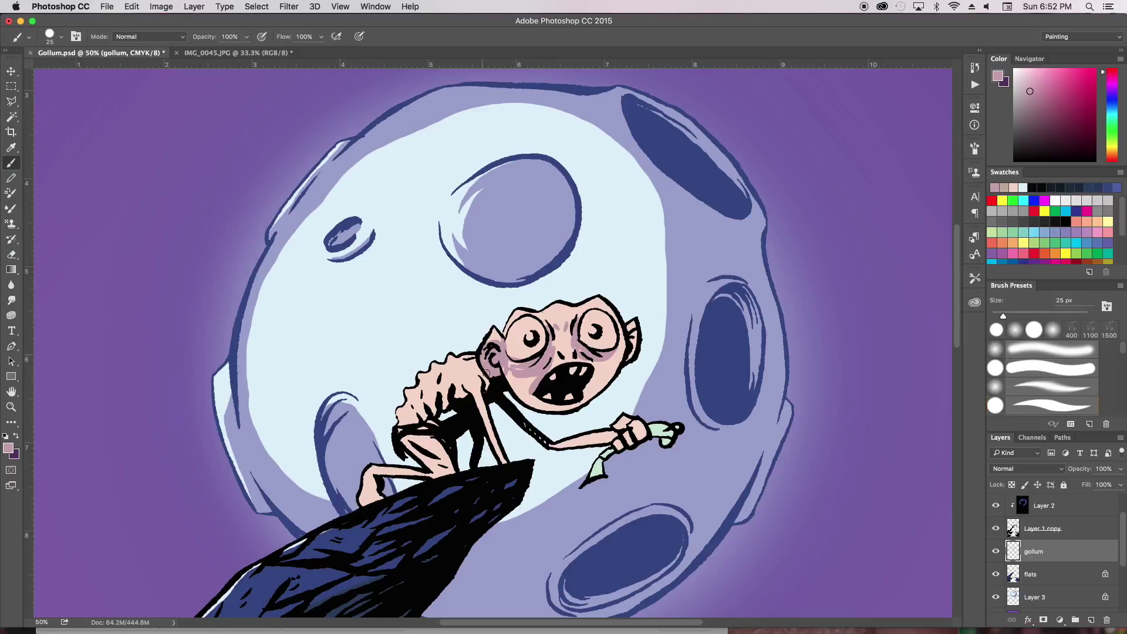
left_click_drag(596, 368, 513, 390)
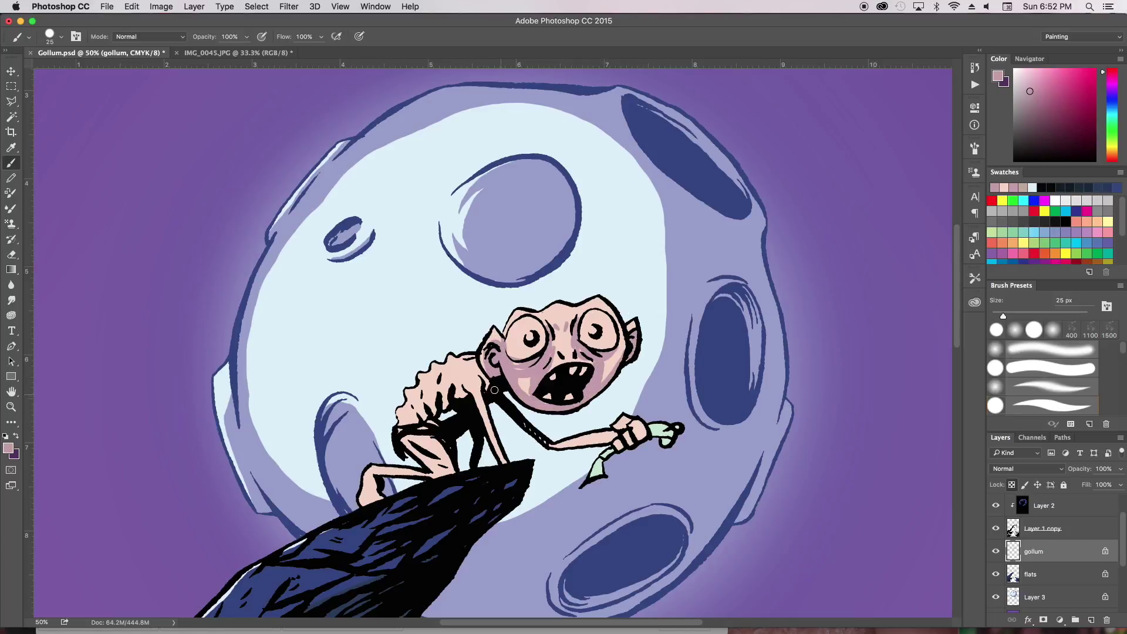
mouse_move(494, 390)
left_mouse_down()
mouse_move(463, 402)
mouse_move(486, 430)
left_mouse_up()
mouse_move(455, 391)
left_mouse_down()
mouse_move(428, 407)
mouse_move(422, 396)
left_mouse_up()
Step: Shade Gollum's thigh and knee with a larger mauve brush
left_click(467, 386, "alt")
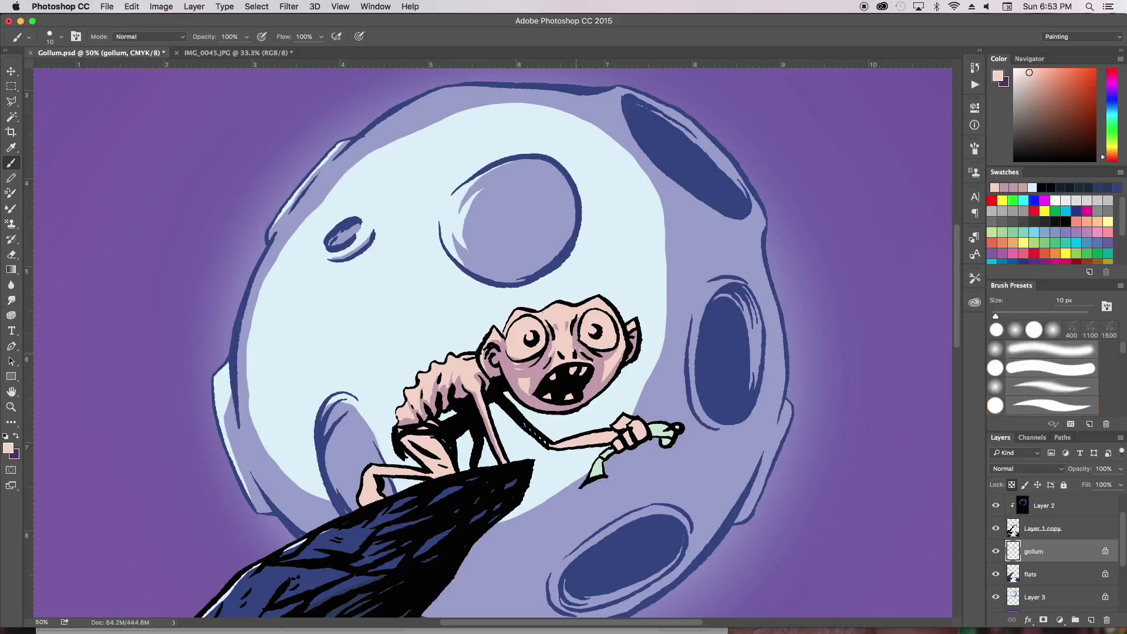
left_click(532, 382, "alt")
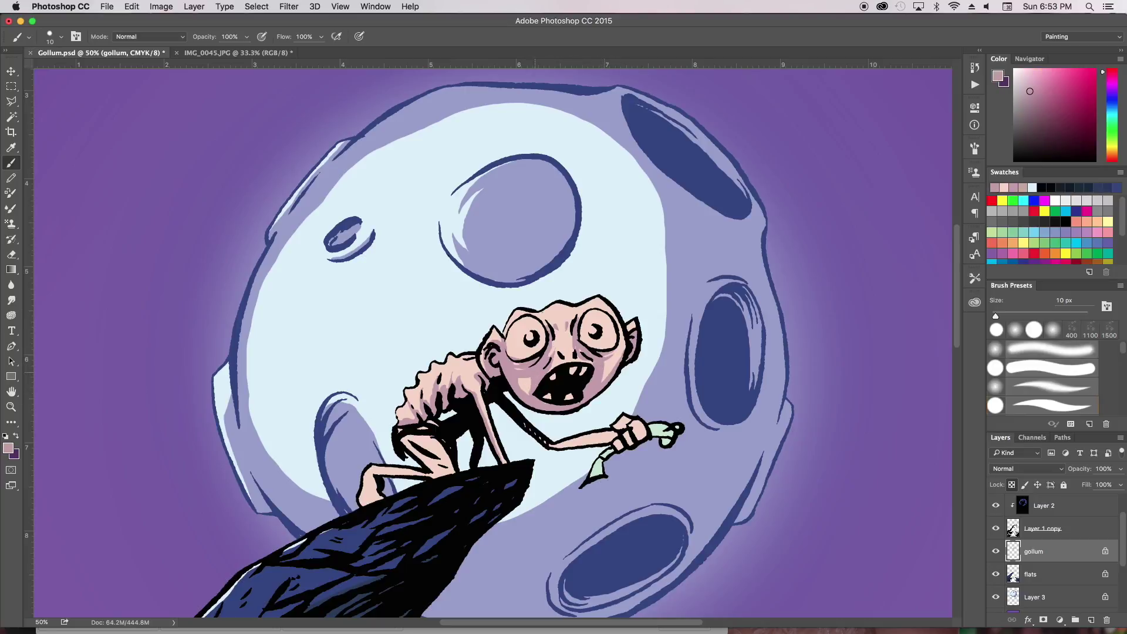
key("bracketright")
key("bracketright")
key("bracketright")
mouse_move(411, 464)
left_mouse_down()
mouse_move(449, 446)
mouse_move(440, 438)
left_mouse_up()
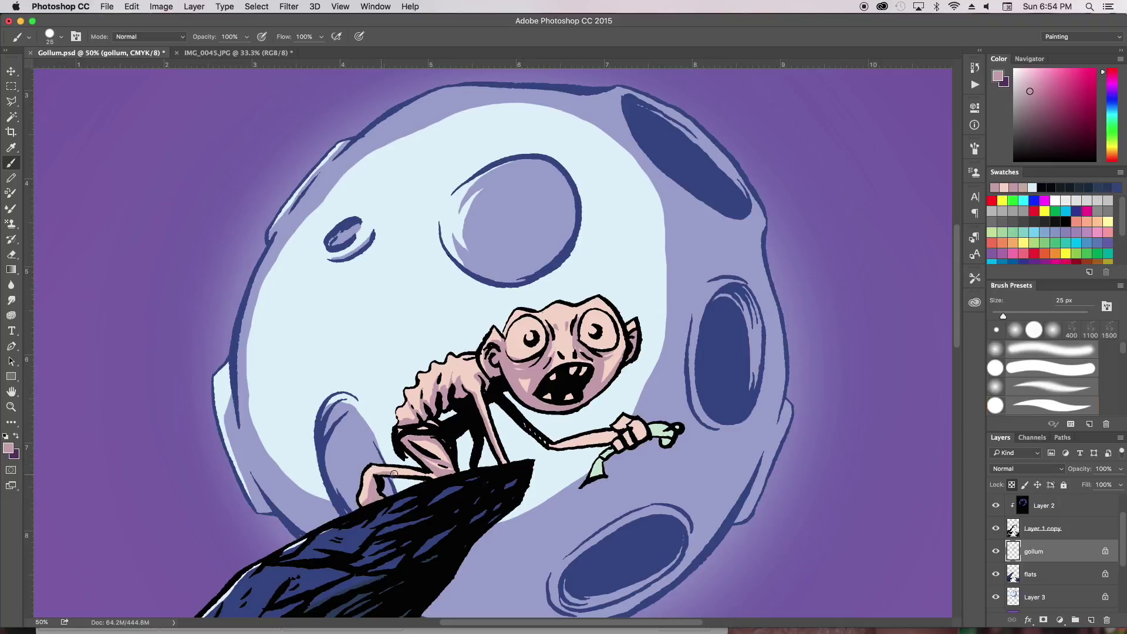
Step: Paint darker mauve-pink strokes along Gollum's arm, then shrink the brush for detail
left_click(366, 490, "alt")
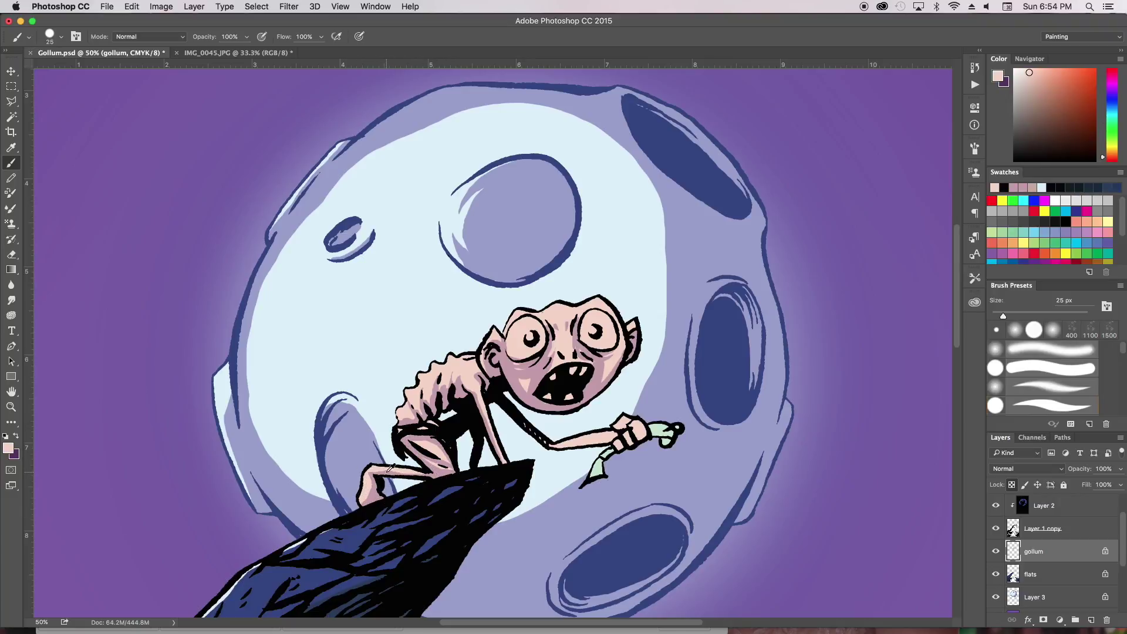
left_click(392, 468, "alt")
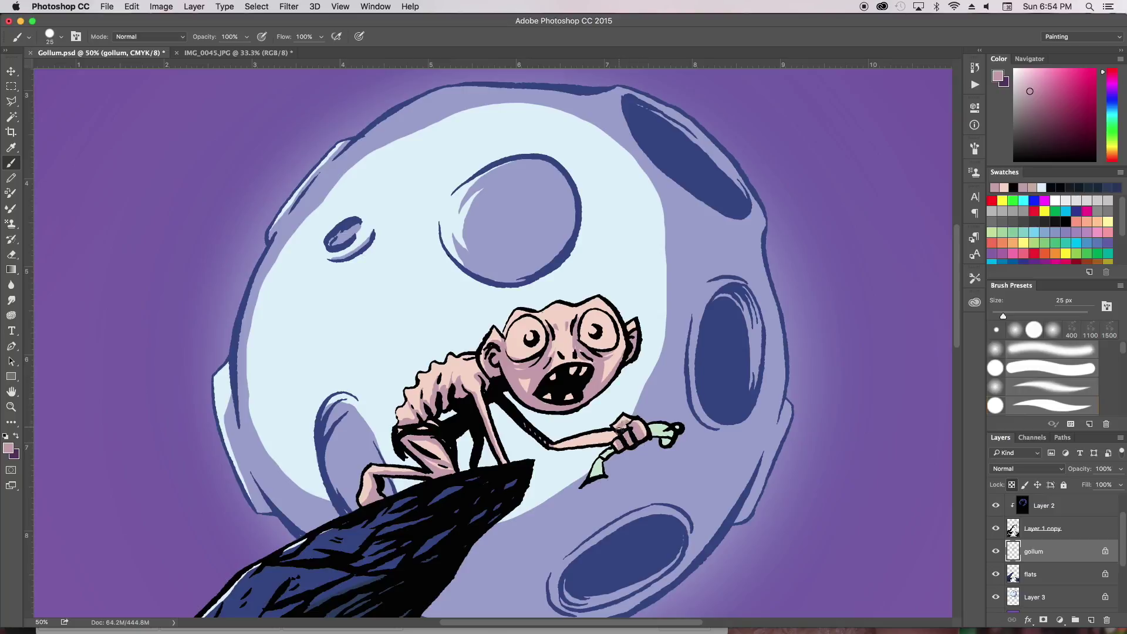
left_click_drag(627, 445, 549, 449)
scroll(549, 449, "up", 2)
key("bracketleft")
key("bracketleft")
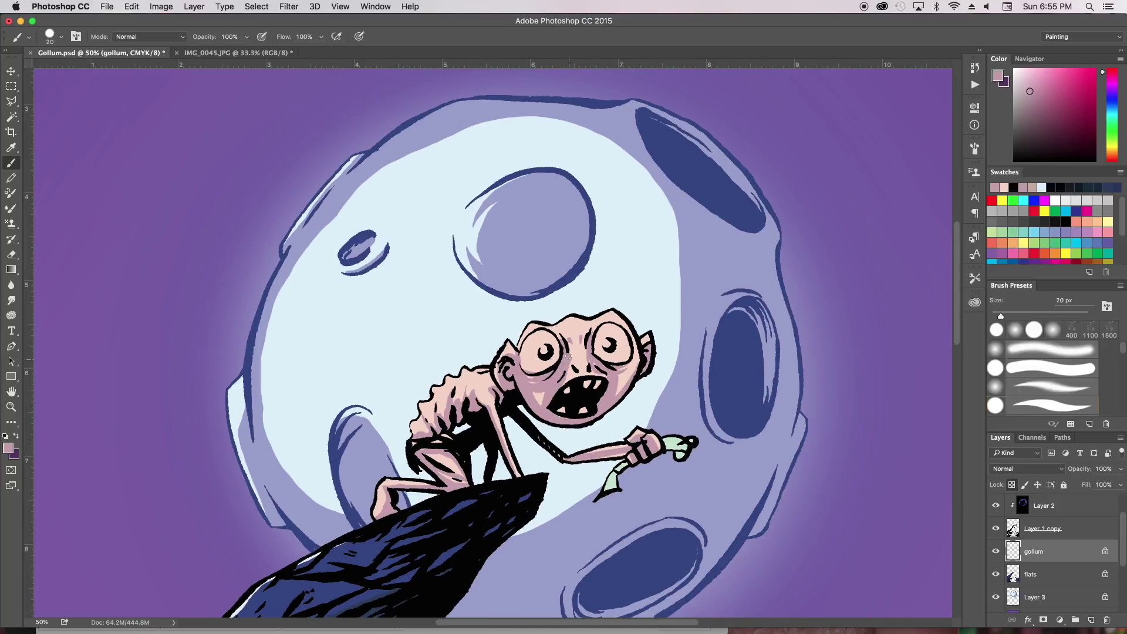
key("bracketleft")
scroll(577, 359, "left", 3)
scroll(578, 359, "down", 2)
Step: Paint a mauve shadow along Gollum's thigh and hip
left_click(1034, 103)
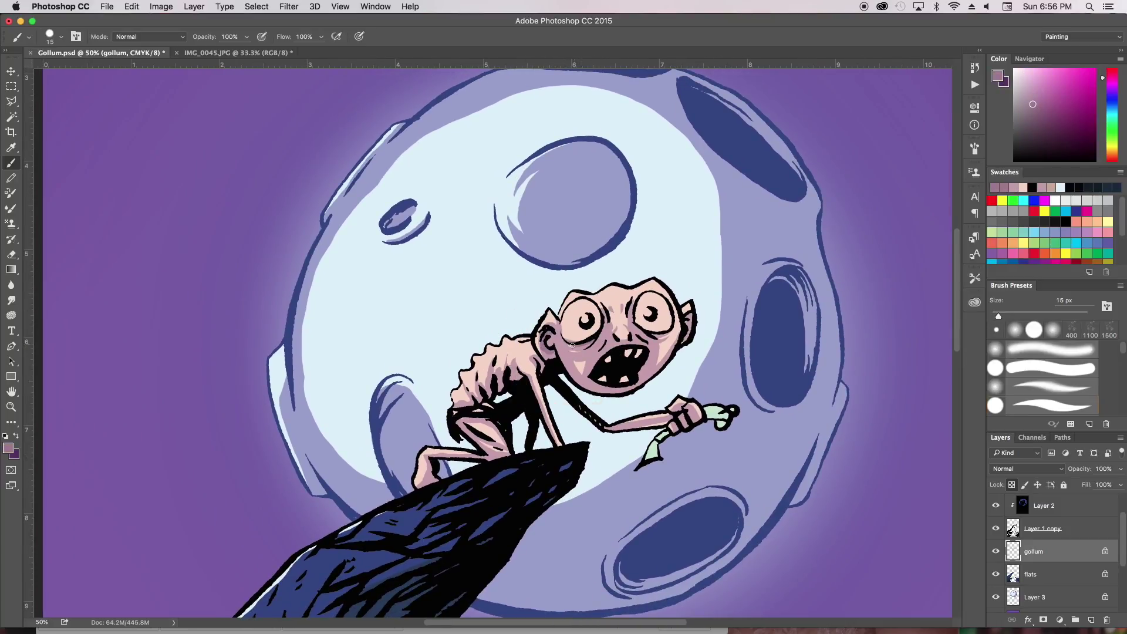
key("bracketleft")
key("bracketright")
key("bracketright")
key("bracketright")
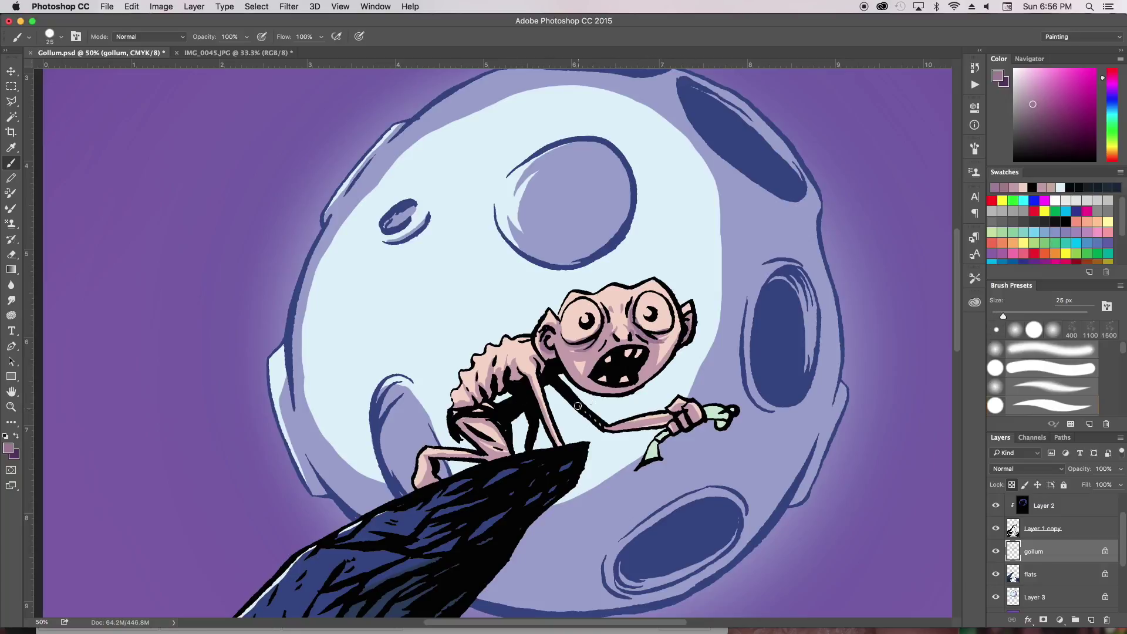
key("bracketleft")
key("bracketright")
key("bracketright")
key("bracketright")
left_click_drag(457, 418, 498, 426)
Step: Refine fine skin details in a darker tone, then add a new layer for the eyes
left_click(500, 450, "alt")
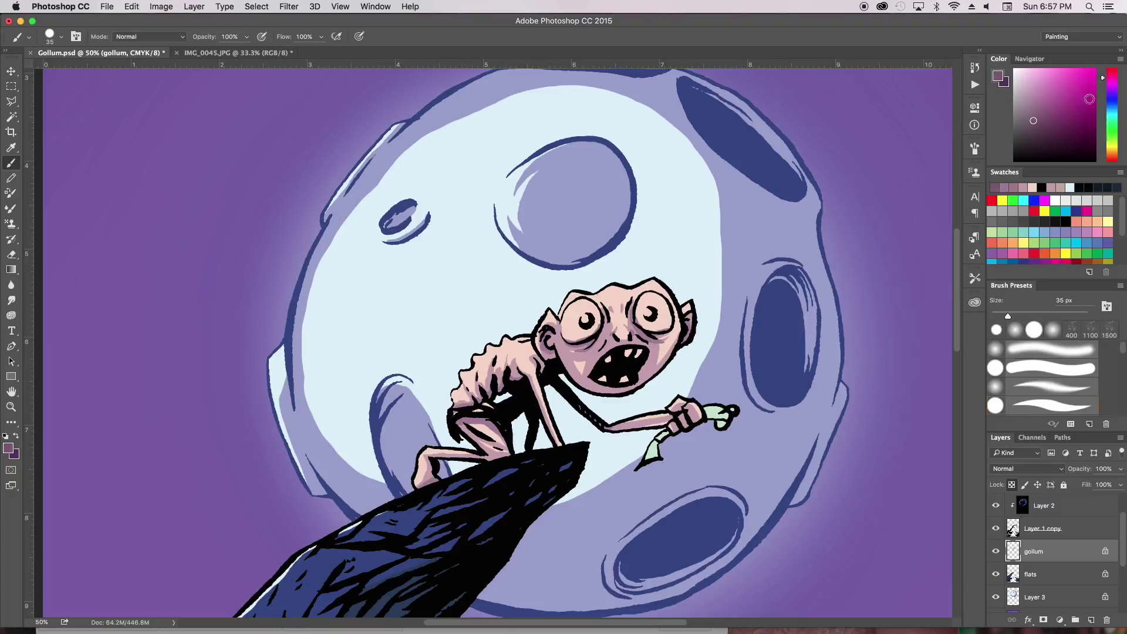
key("bracketleft")
key("bracketleft")
key("bracketleft")
key("bracketright")
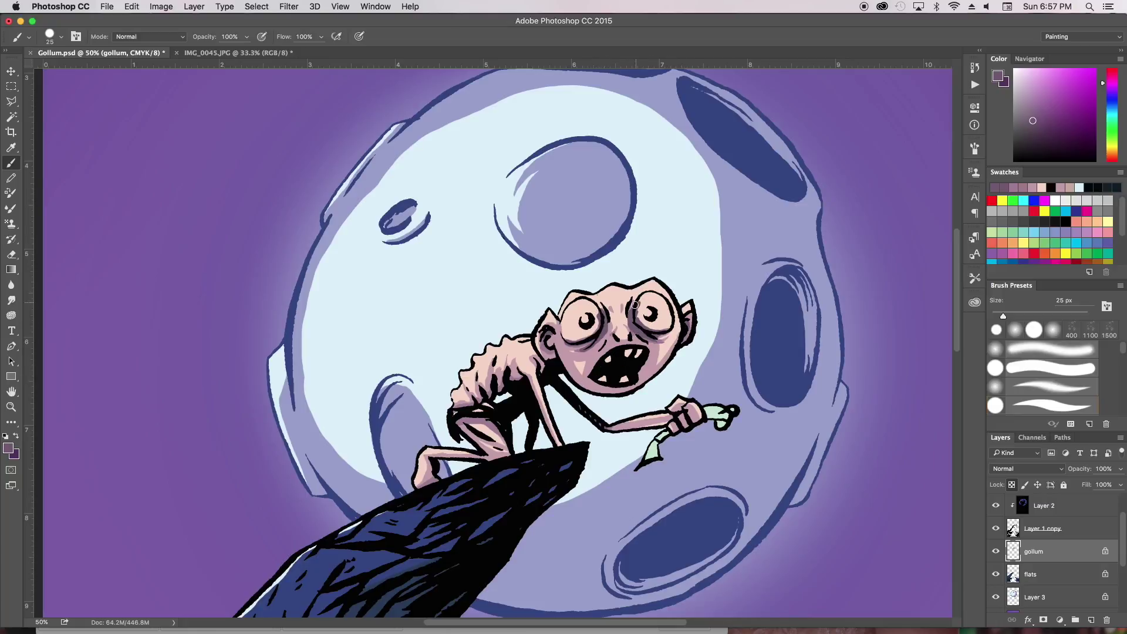
key("bracketleft")
key("bracketleft")
key("bracketleft")
scroll(488, 338, "down", 2)
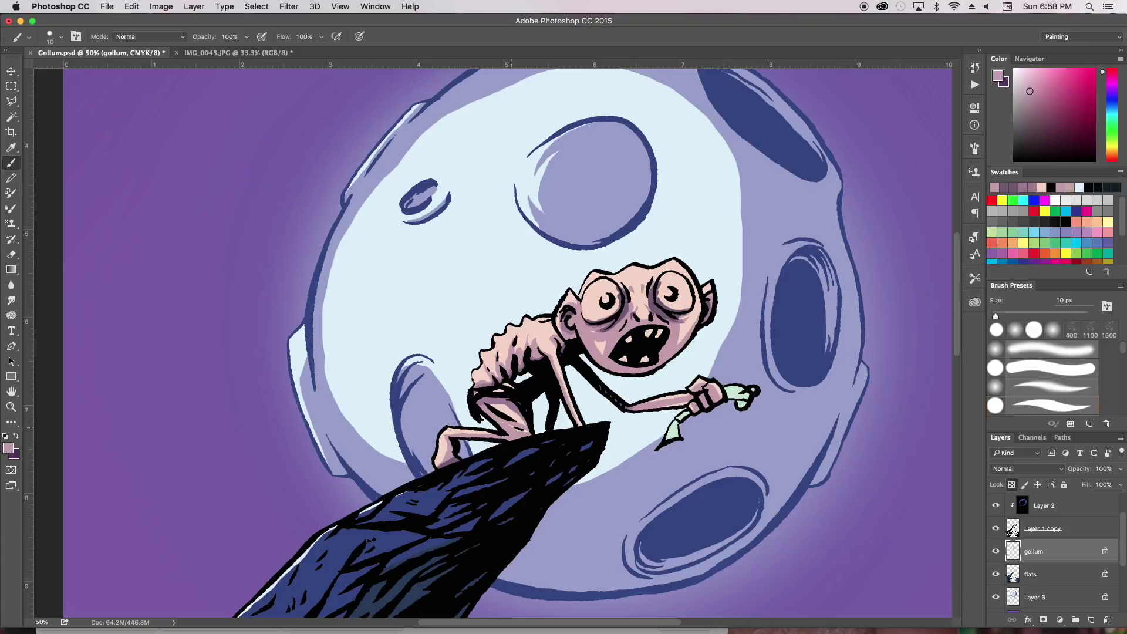
scroll(520, 433, "up", 3)
left_click(520, 433, "alt")
key("bracketright")
key("bracketright")
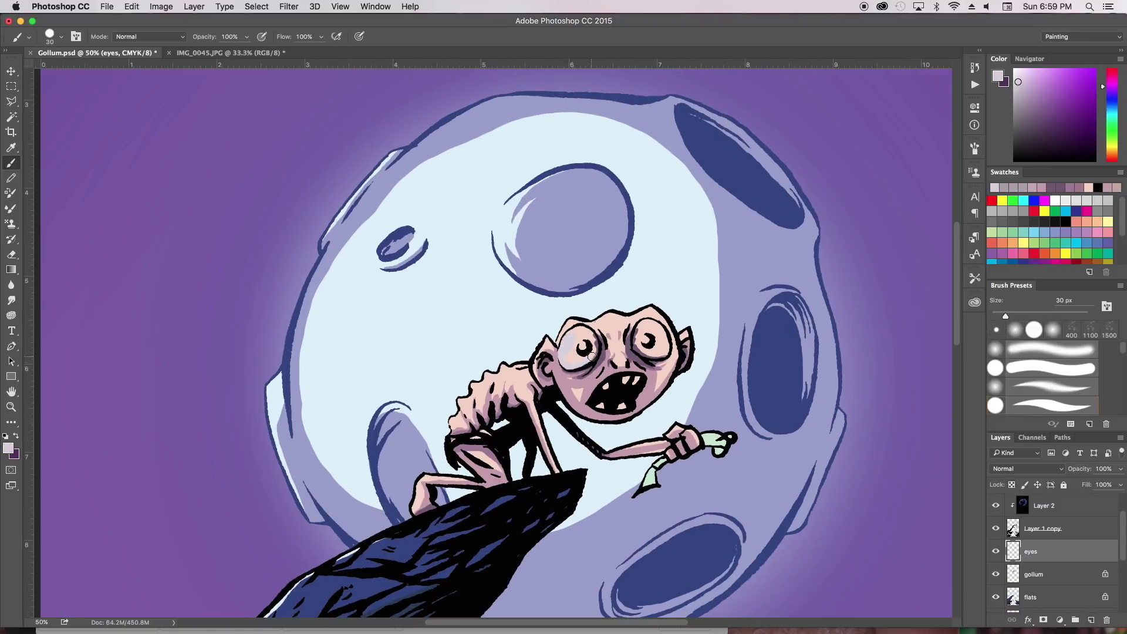
Step: Paint pale grey eye whites, lock transparency, then add purple irises and white highlights
left_click_drag(639, 334, 646, 354)
key("slash")
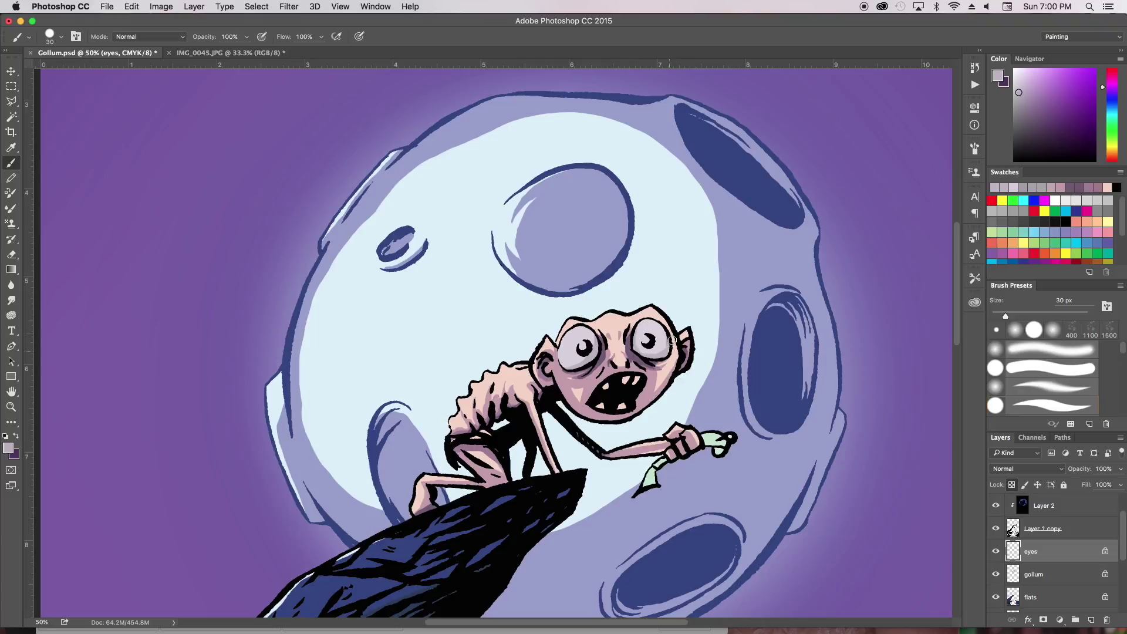
left_click(470, 277, "alt")
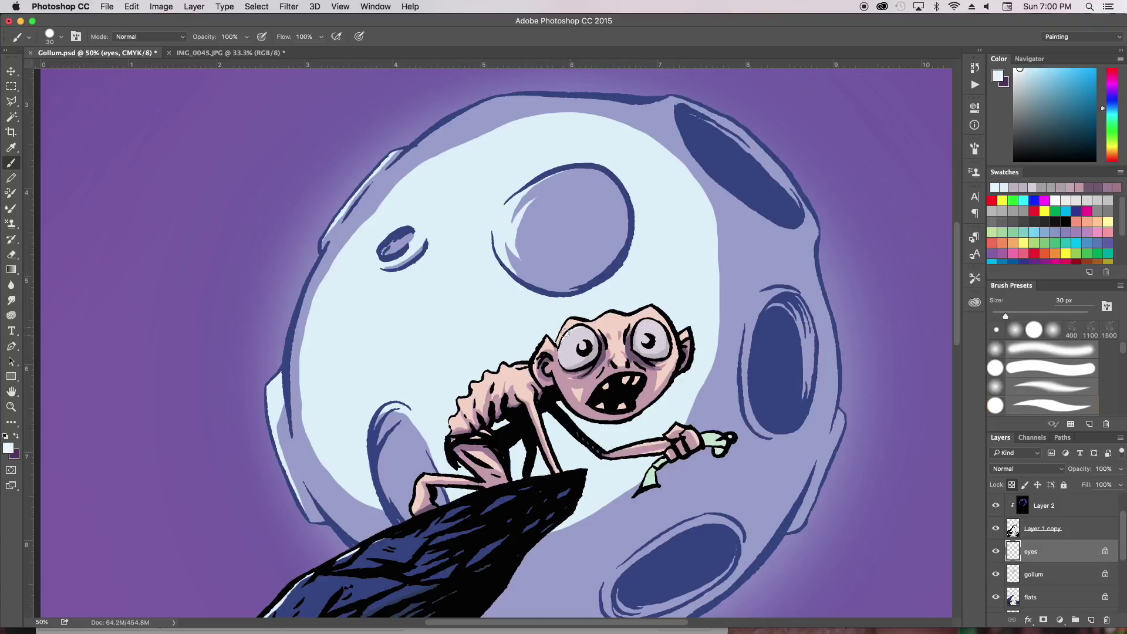
left_click(606, 353, "alt")
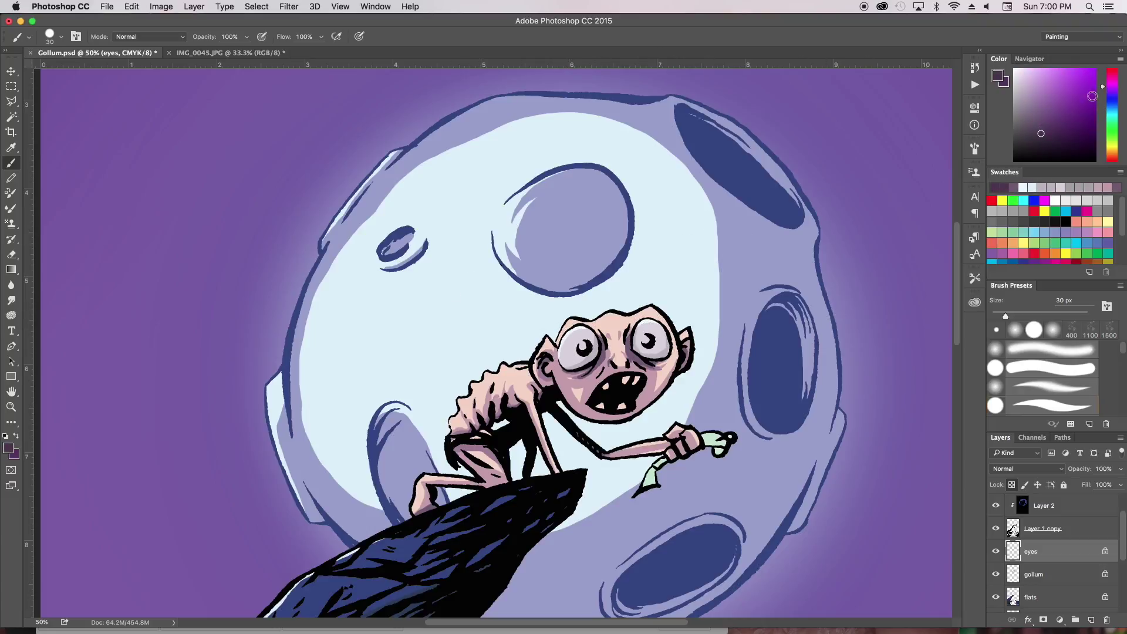
left_click(1061, 118)
key("bracketleft")
left_click(648, 339, "alt")
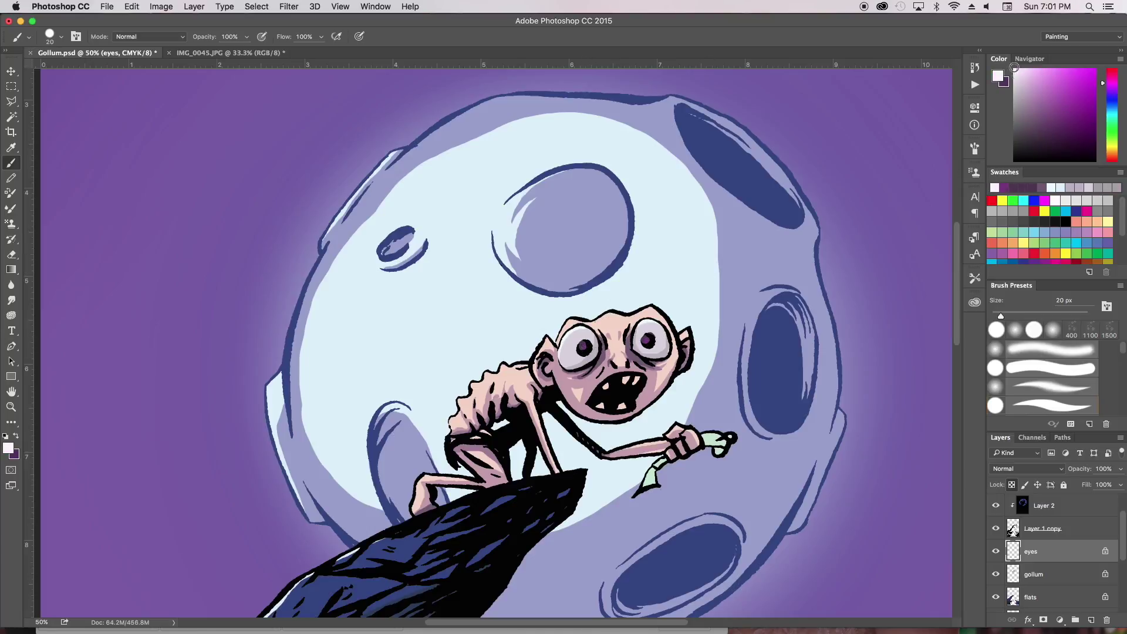
key("bracketleft")
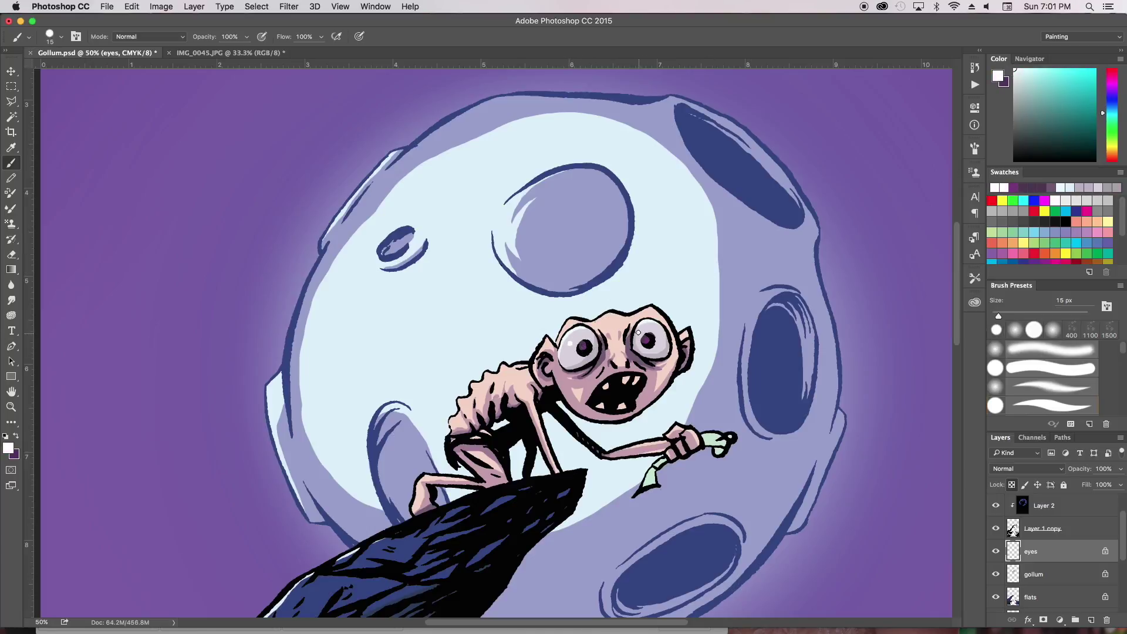
Step: Return to the gollum layer, sample light skin pink, fit the view and save
scroll(638, 332, "down", 5)
key("alt+bracketleft")
left_click(620, 315, "alt")
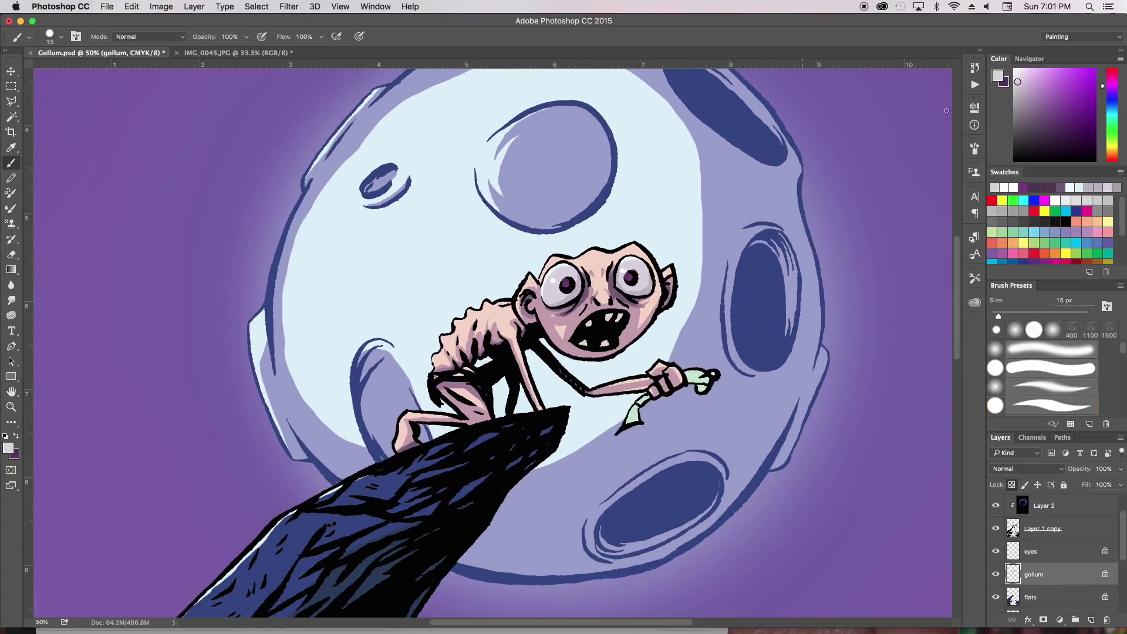
scroll(614, 323, "left", 3)
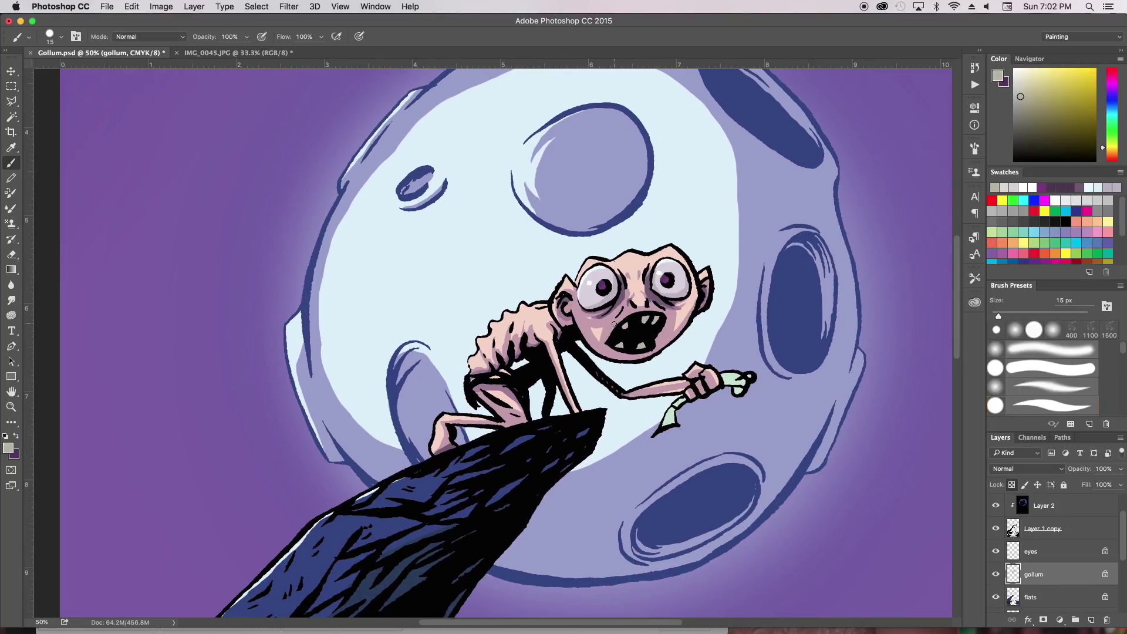
key("super+0")
key("super+s")
scroll(992, 527, "up", 2)
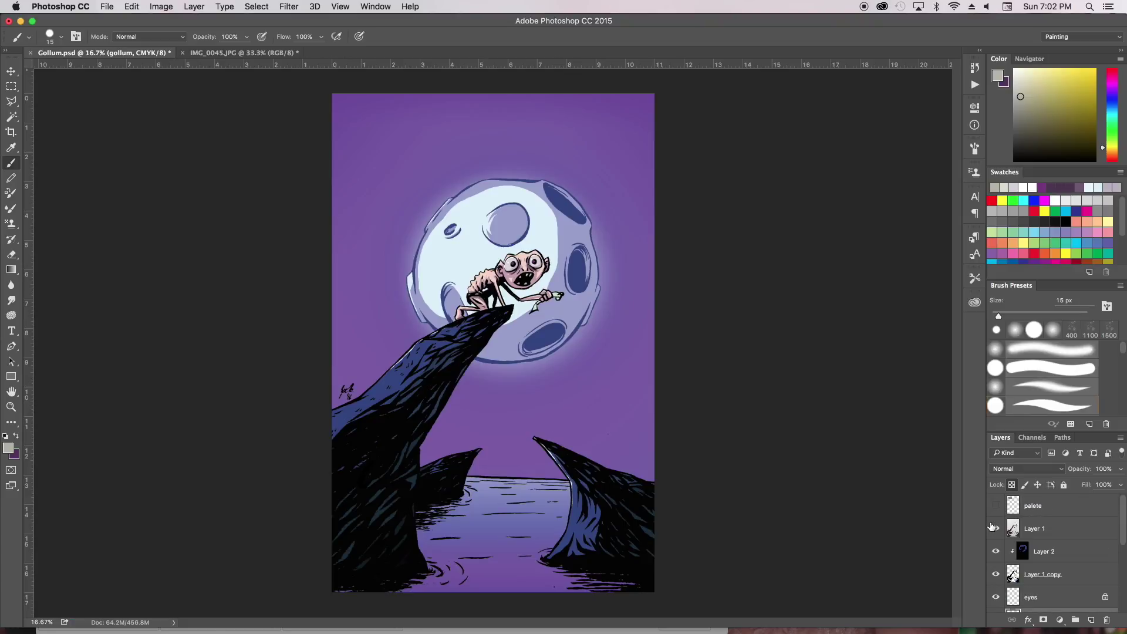
Step: On the sky layer, set up a large 800 px brush in Normal mode with pale moon blue
scroll(1033, 546, "down", 3)
left_click(1033, 532)
left_click(28, 37)
left_click(120, 145)
left_click(517, 193, "alt")
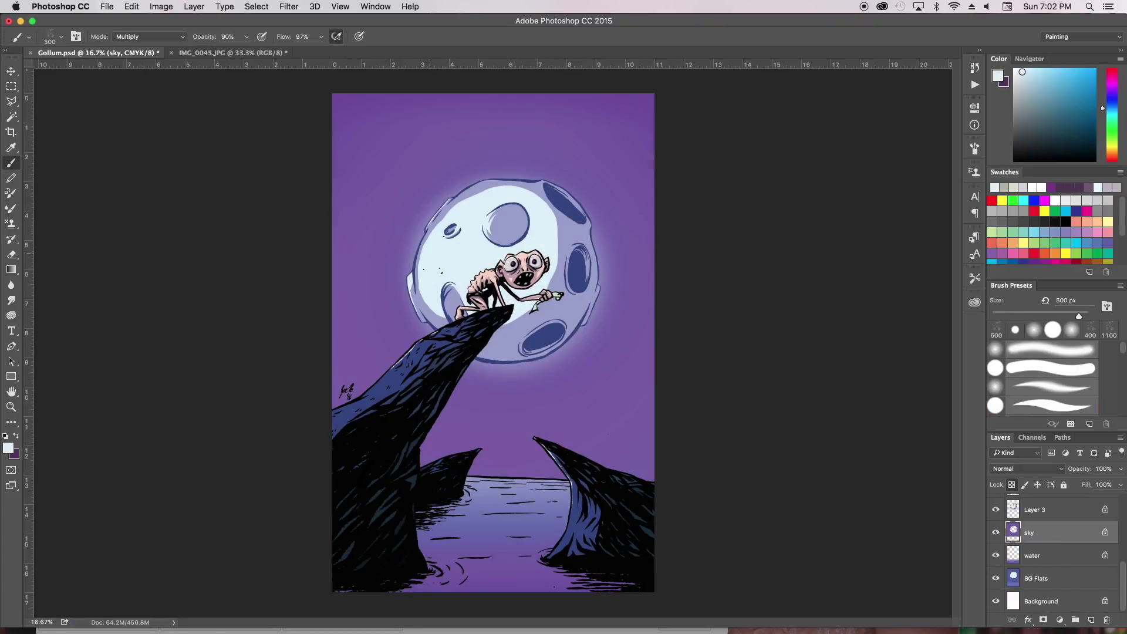
key("bracketright")
key("bracketright")
key("bracketright")
left_click(138, 37)
left_click(126, 11)
Step: Paint a pale glow around the moon and add a new layer clipped to the sky
left_click_drag(399, 252, 605, 235)
mouse_move(587, 352)
left_mouse_down()
mouse_move(446, 188)
mouse_move(587, 199)
left_mouse_up()
left_click(520, 382, "alt")
left_click(410, 227, "alt")
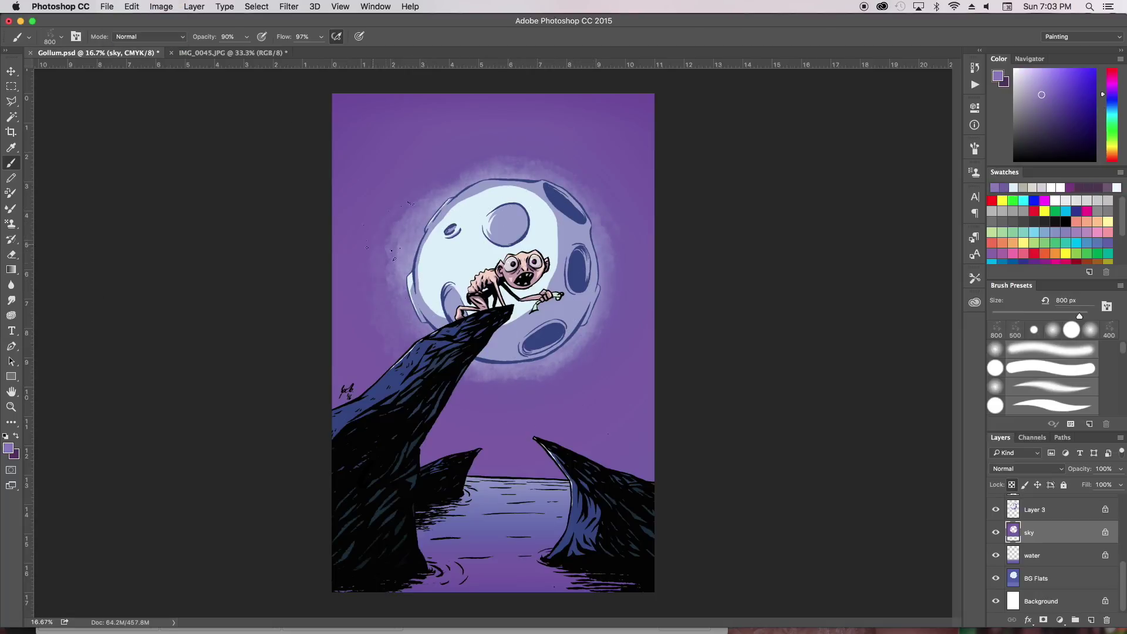
left_click(1091, 619)
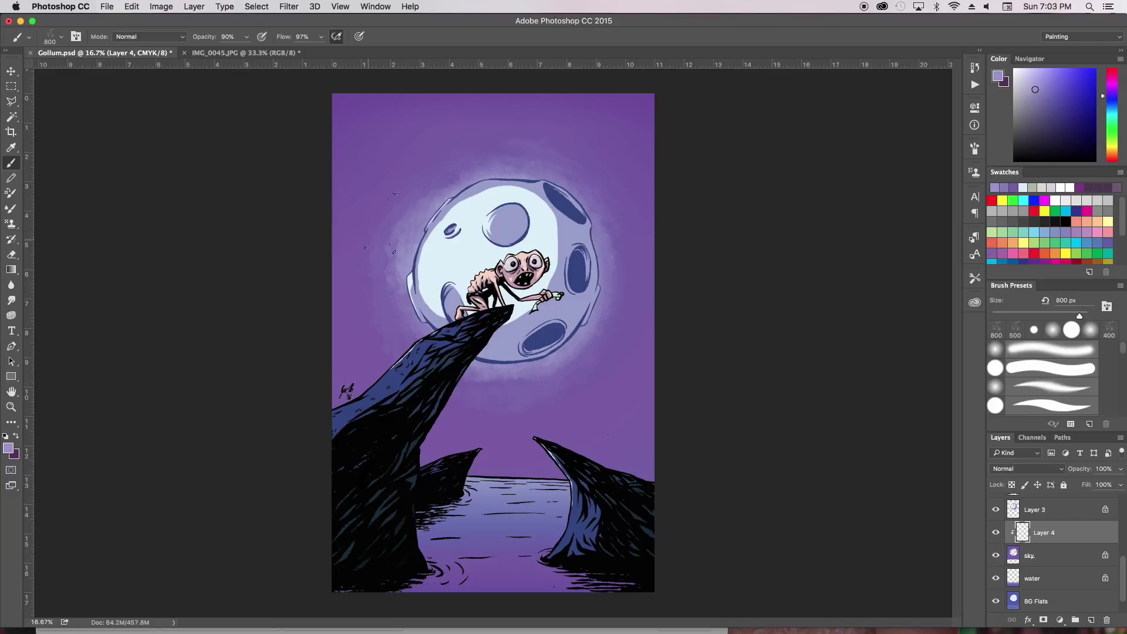
Step: Dab alternating purples and pale blue around the moon, then add a layer between sky and water
left_click(426, 194, "alt")
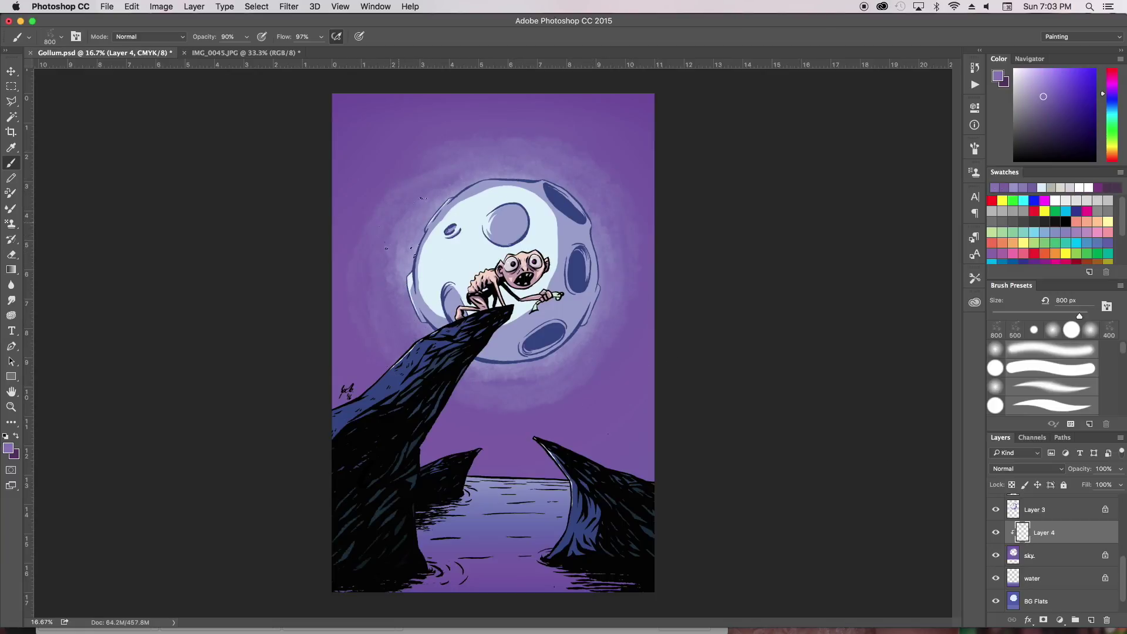
left_click(524, 158, "alt")
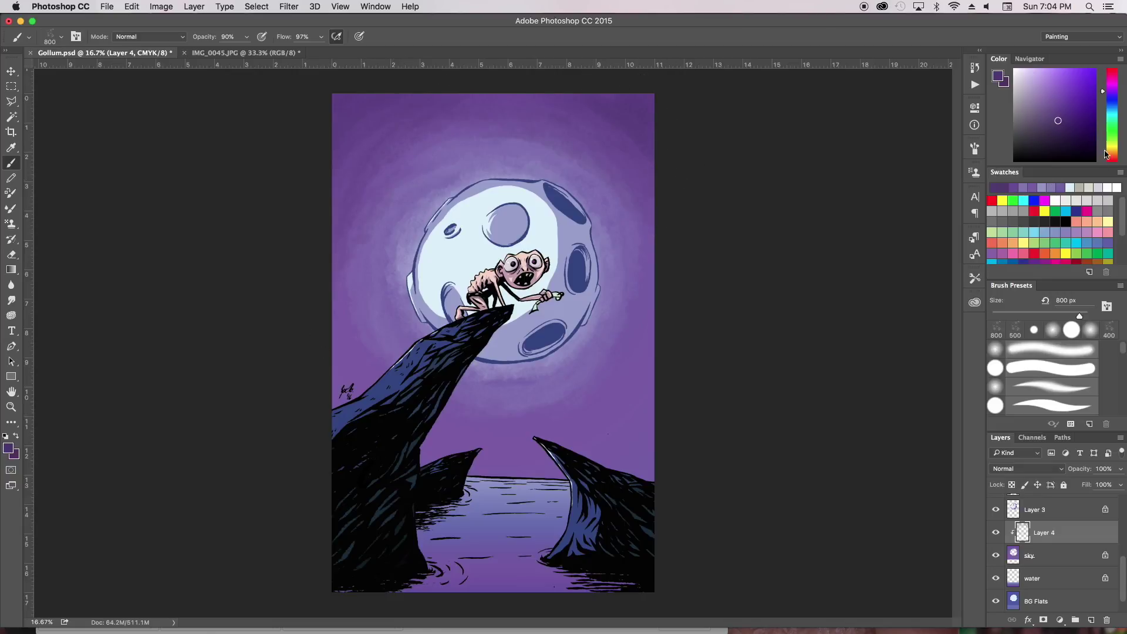
left_click(645, 341, "alt")
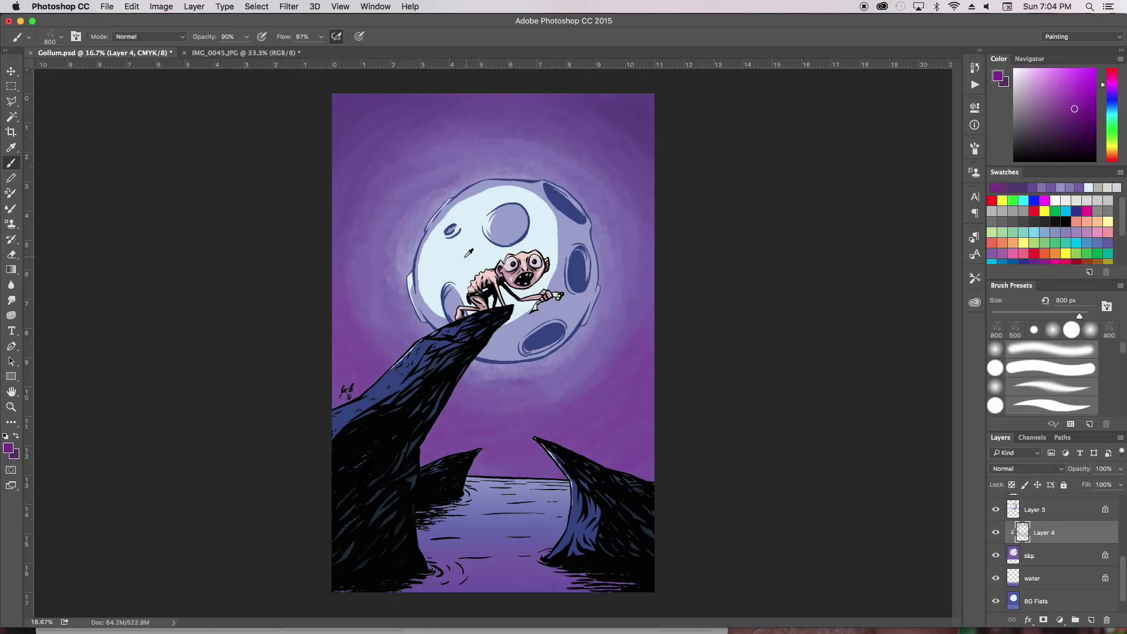
left_click(378, 311, "alt")
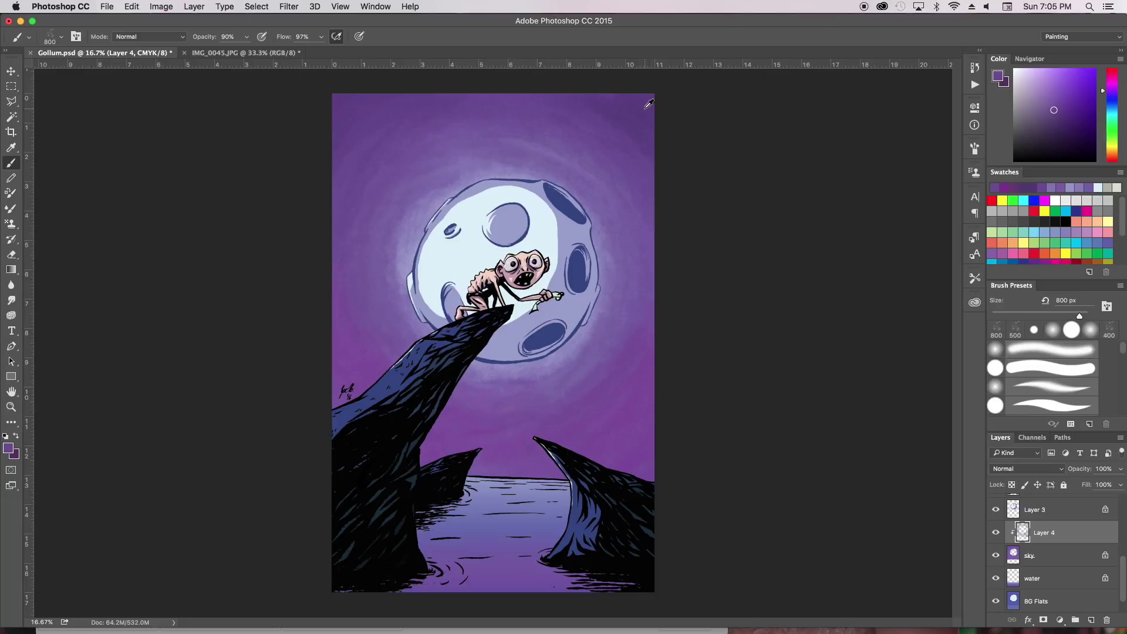
left_click(1112, 103)
key("bracketright")
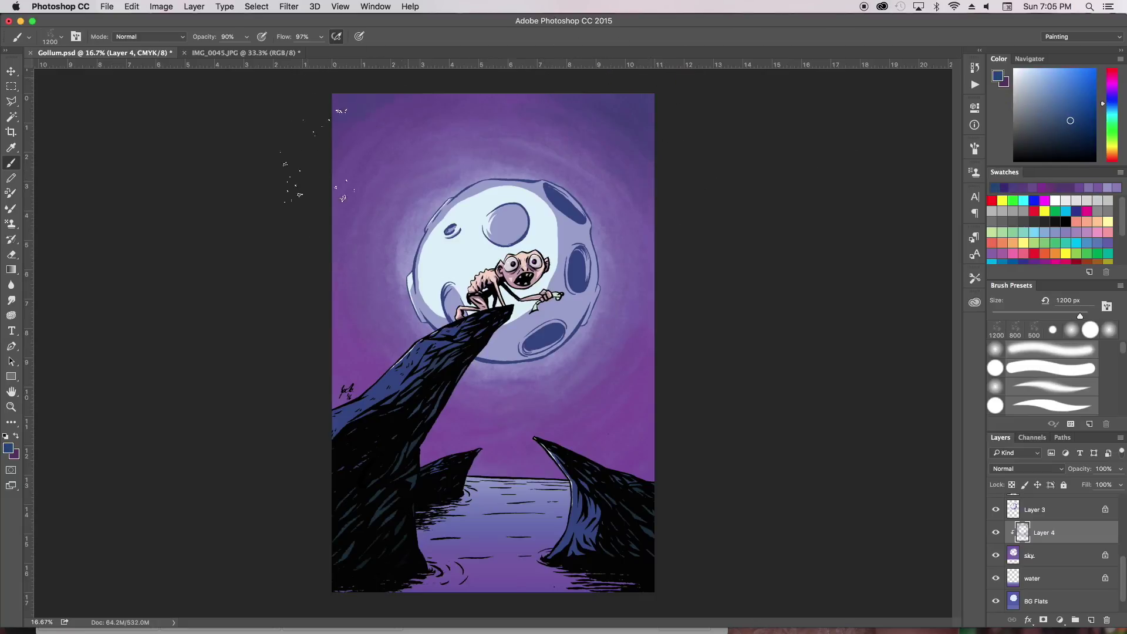
left_click(437, 181, "alt")
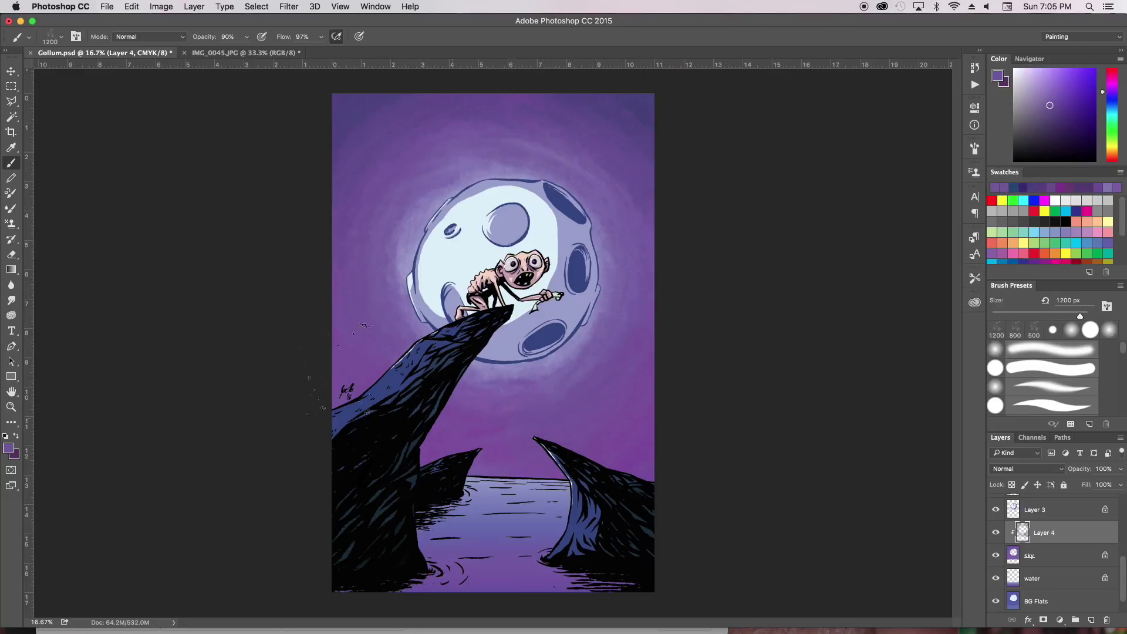
left_click(450, 270, "alt")
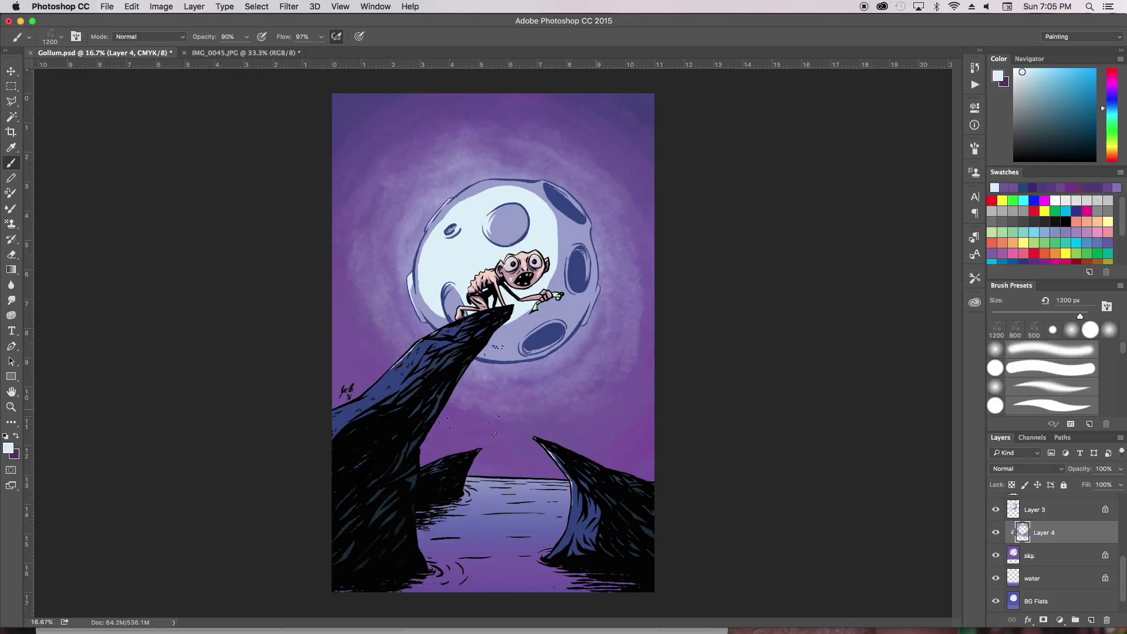
left_click(637, 276, "alt")
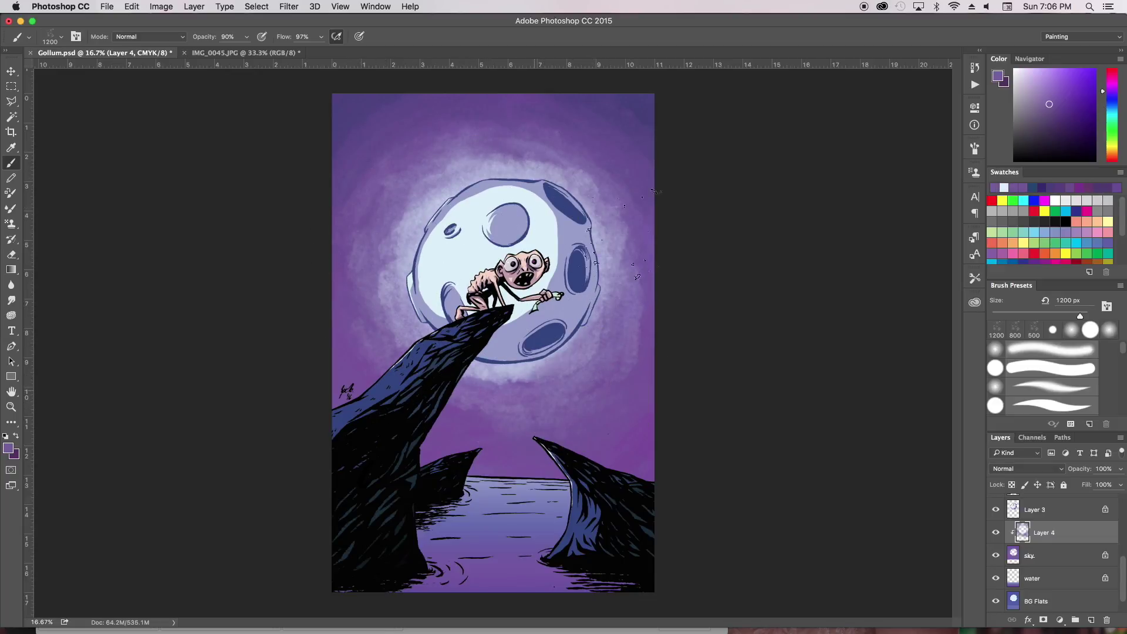
left_click(1090, 620)
left_click_drag(1033, 509, 1031, 562)
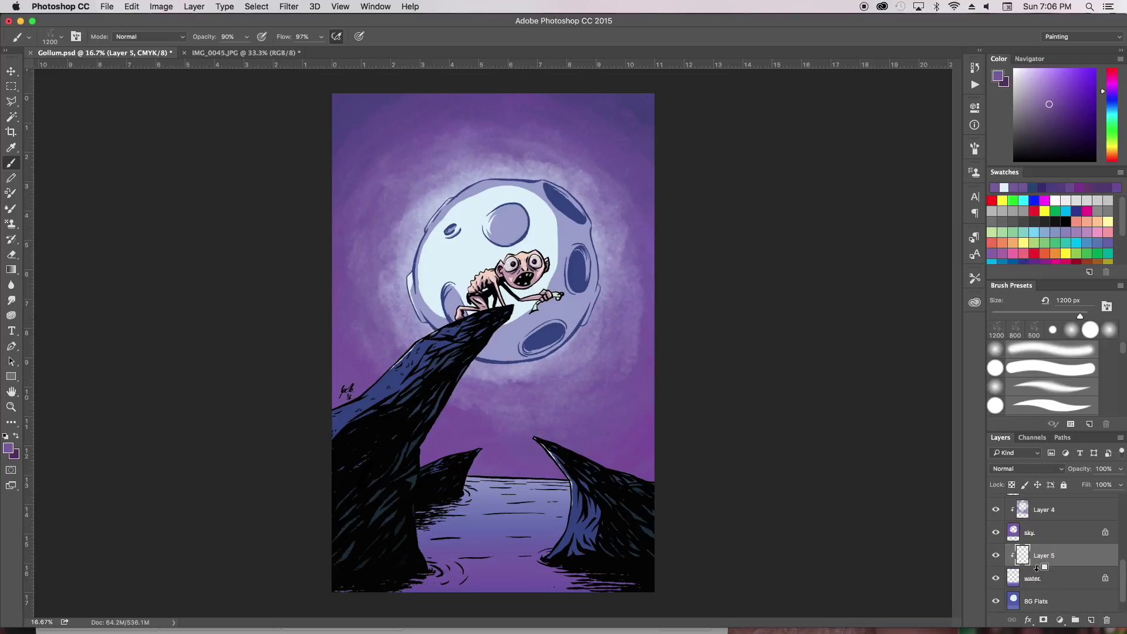
Step: Brush alternating light blue and dark purple streaks across the water on Layer 5
left_click_drag(509, 496, 444, 545)
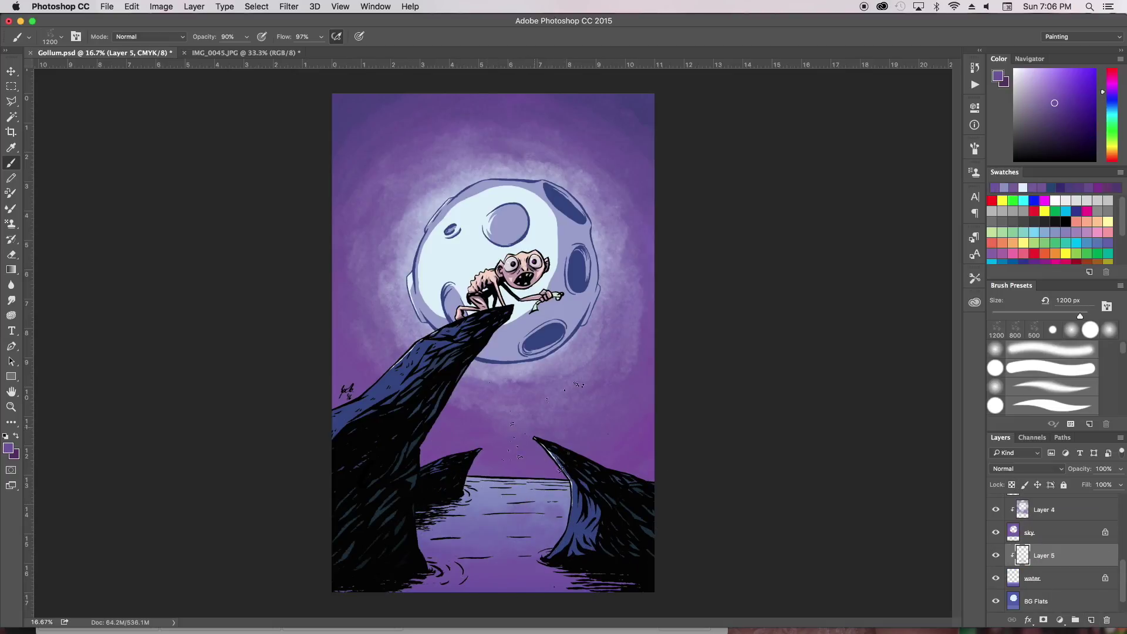
left_click(505, 493, "alt")
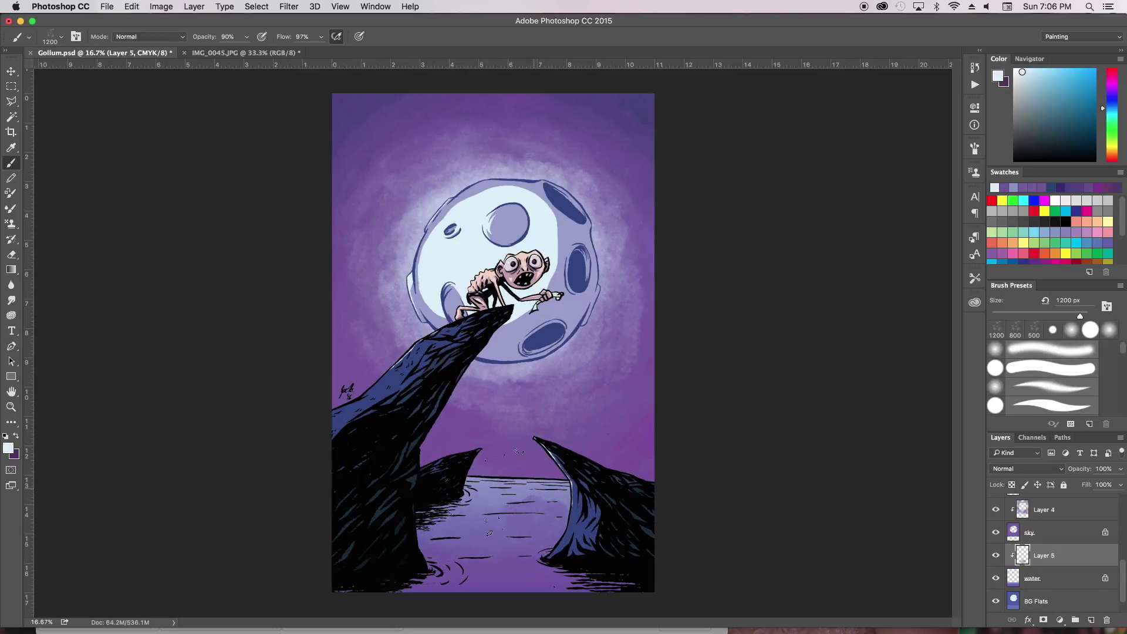
left_click_drag(452, 510, 563, 511)
left_click(587, 411, "alt")
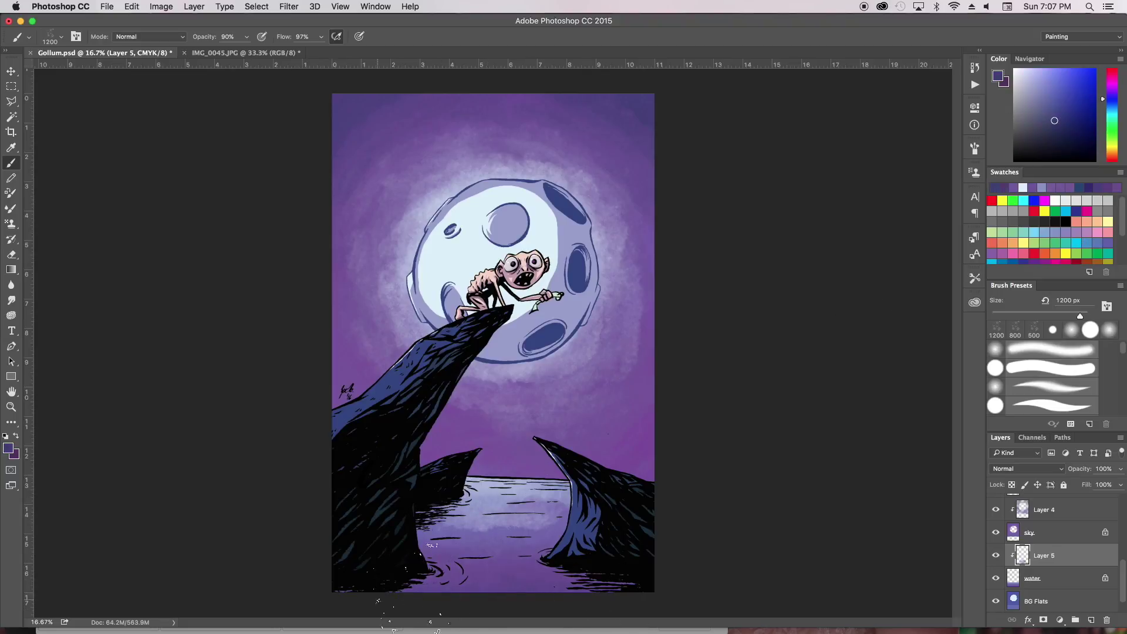
left_click_drag(428, 528, 563, 517)
left_click(517, 493, "alt")
left_click_drag(470, 499, 570, 505)
Step: Save the document with File > Save
left_click(117, 8)
left_click(116, 117)
scroll(1056, 551, "up", 5)
left_click(1092, 573)
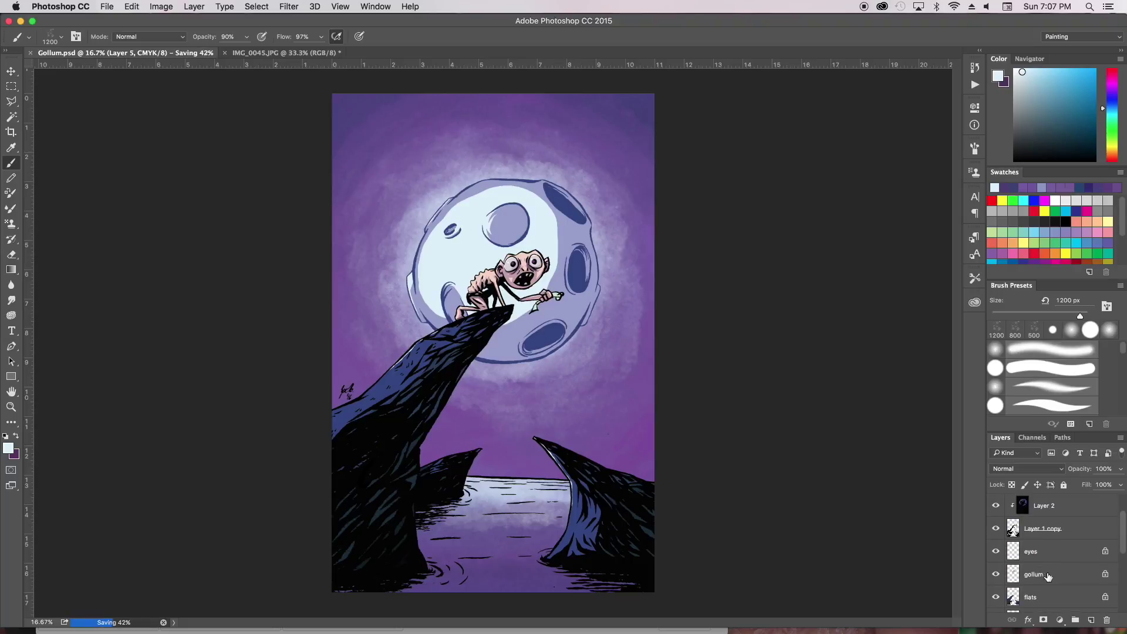
key("super+plus")
left_click(1053, 329)
scroll(516, 129, "up", 4)
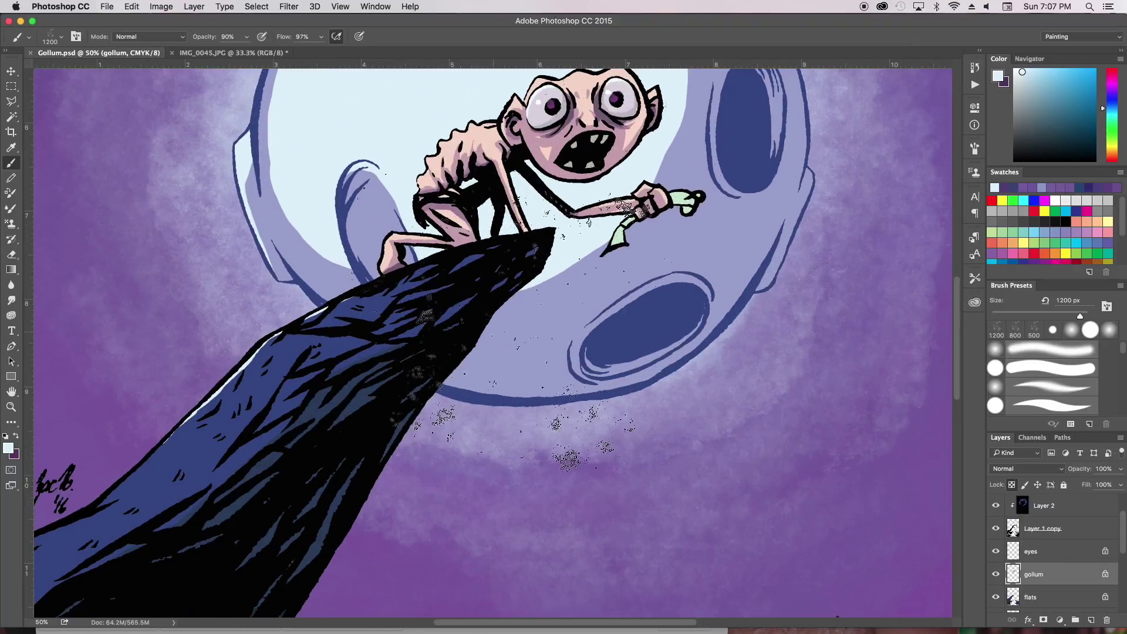
left_click_drag(1021, 70, 1028, 76)
left_click(1110, 111)
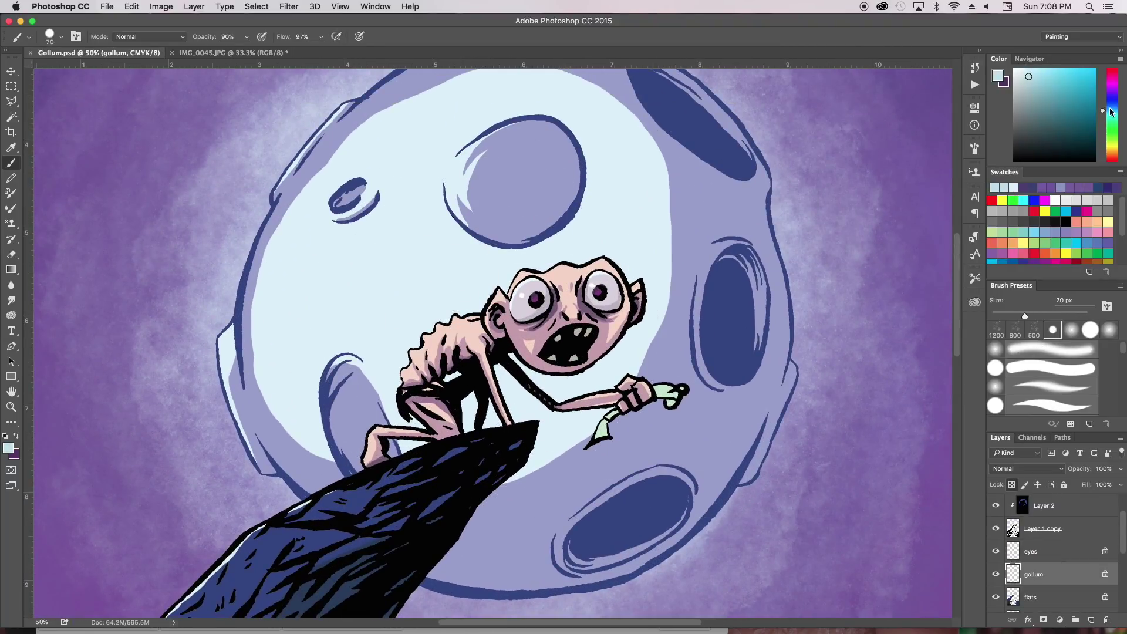
key("bracketleft")
left_click(463, 269, "alt")
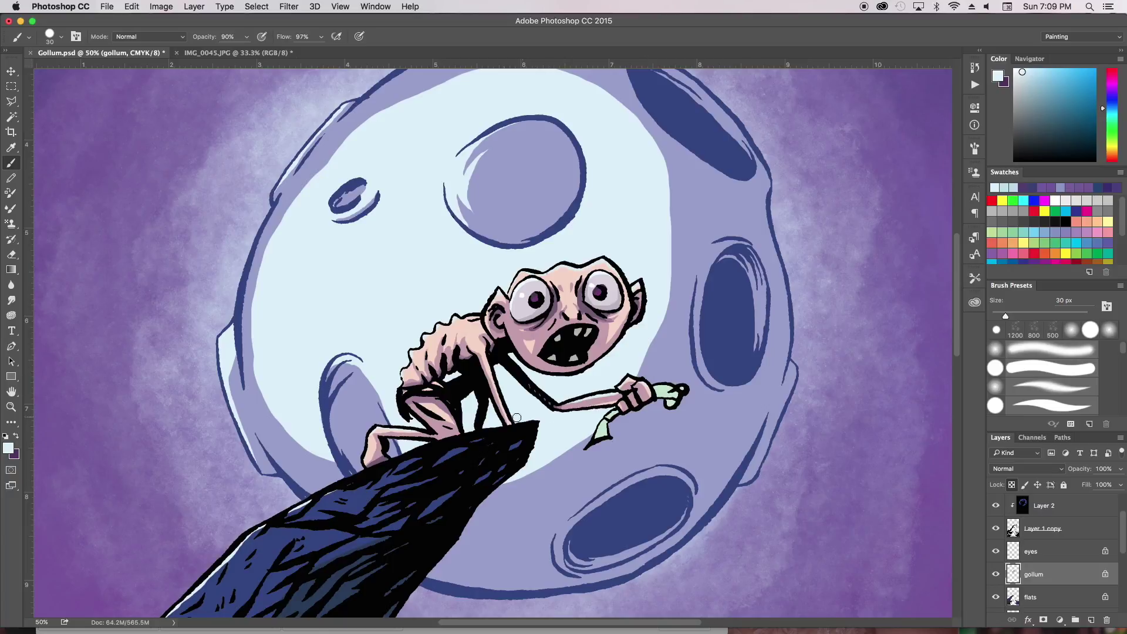
scroll(503, 396, "down", 5)
key("ctrl+s")
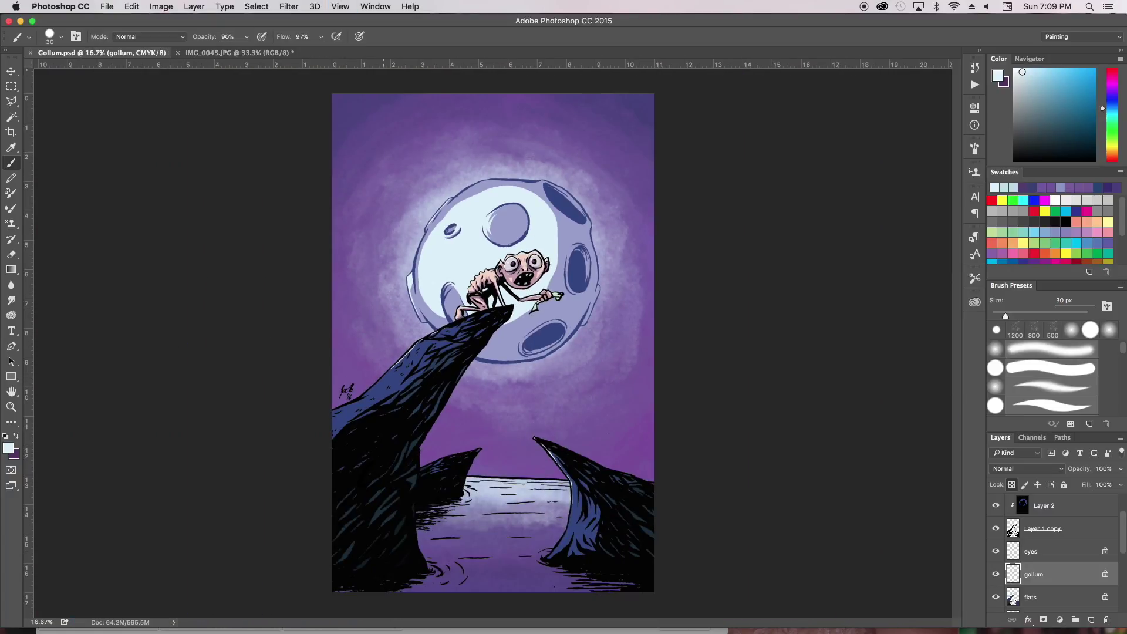
scroll(504, 411, "up", 2)
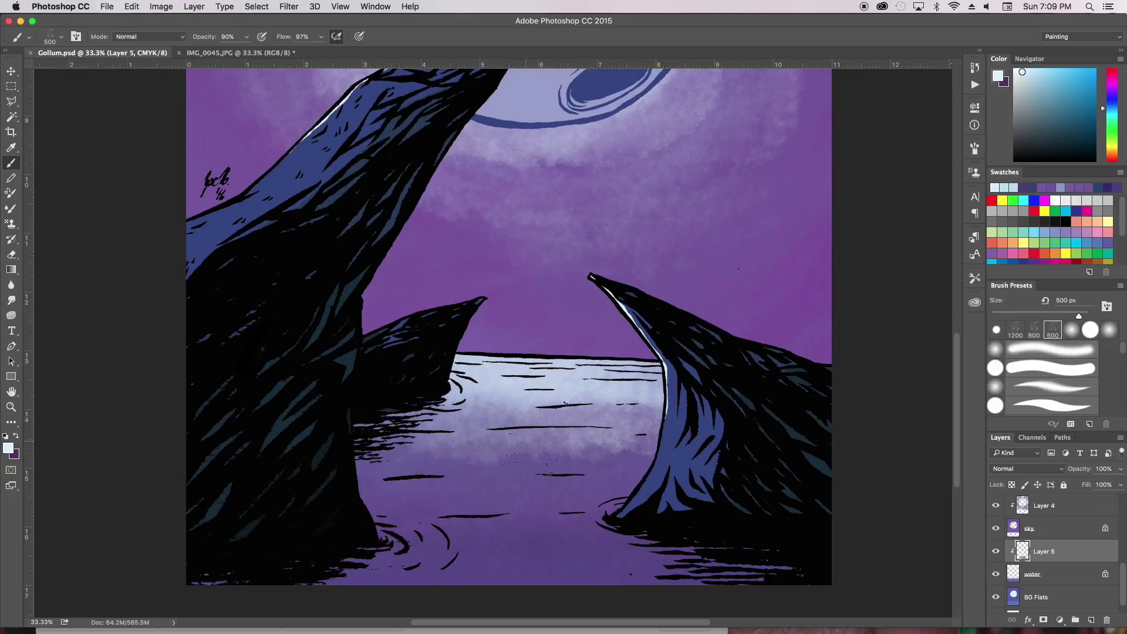
Step: Paint bright moonlight reflection streaks across the water on Layer 5
left_click_drag(493, 422, 586, 449)
left_click_drag(476, 481, 610, 505)
left_click_drag(475, 525, 581, 558)
key("bracketleft")
left_click_drag(446, 399, 635, 415)
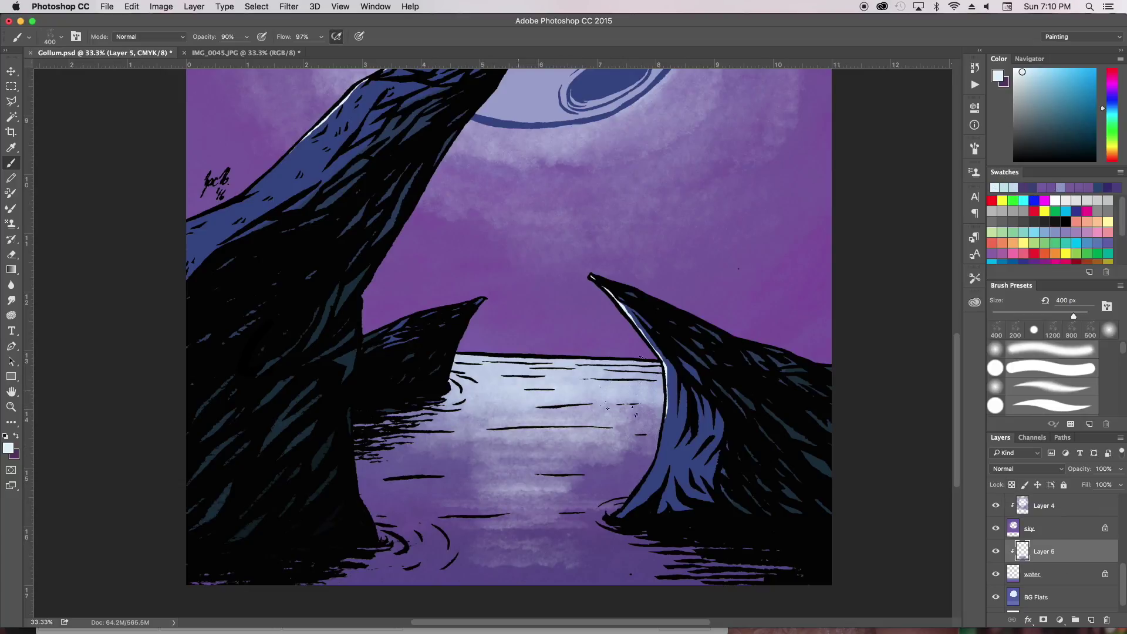
Step: Zoom out, select the flats layer and sample the rock's dark navy
key("ctrl+minus")
scroll(493, 341, "up", 5)
scroll(1123, 573, "up", 1)
left_click(382, 367, "ctrl")
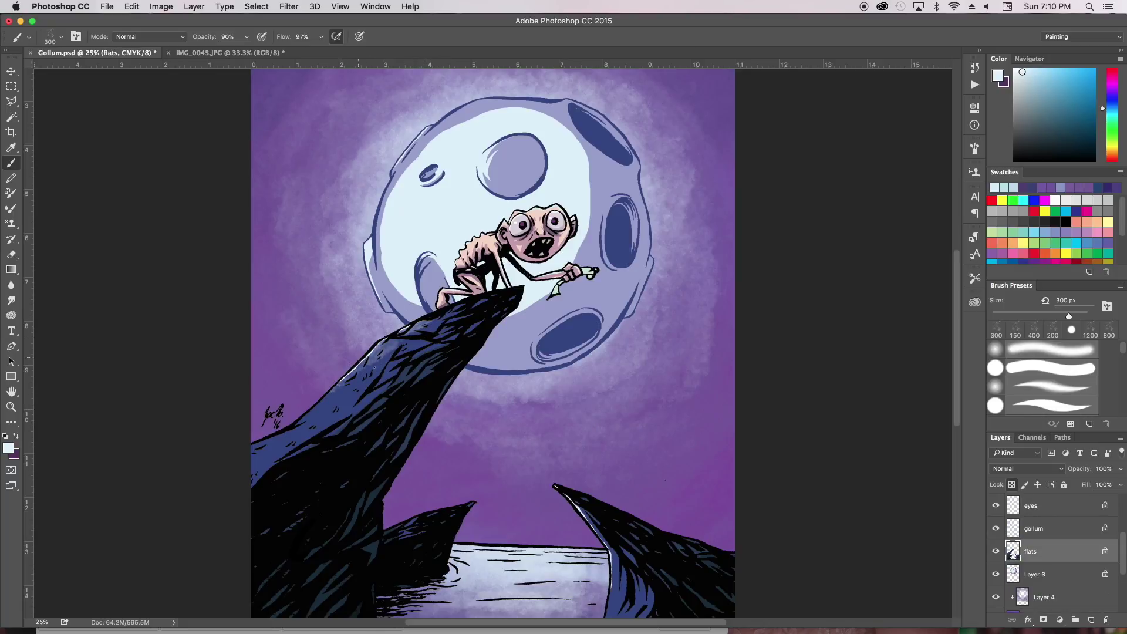
scroll(493, 340, "down", 3)
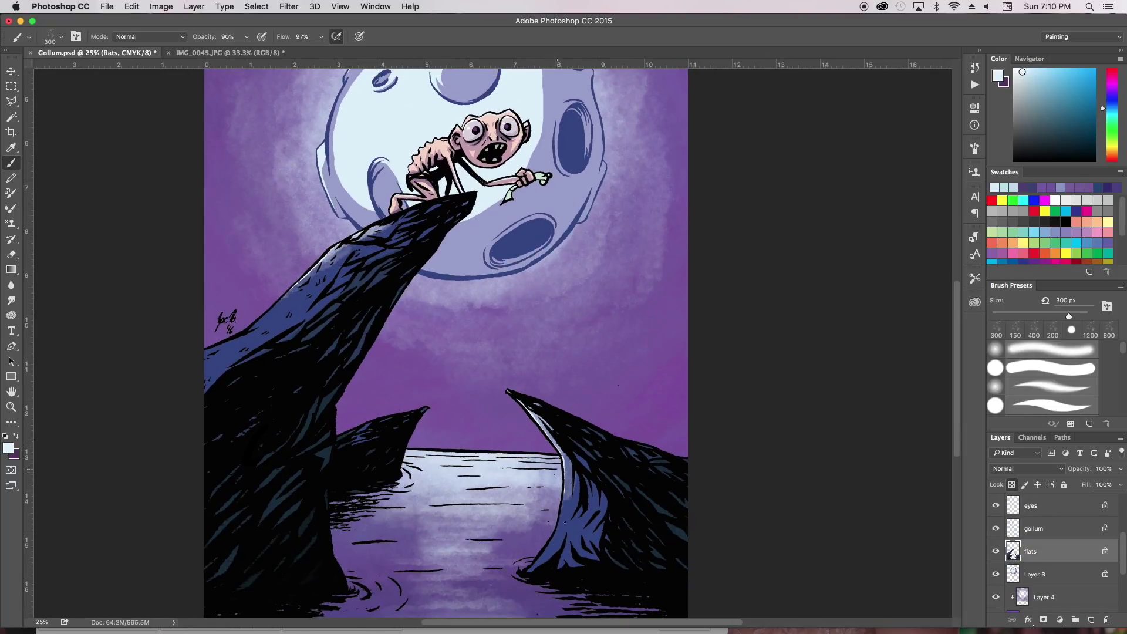
scroll(492, 340, "up", 2)
scroll(493, 340, "up", 1)
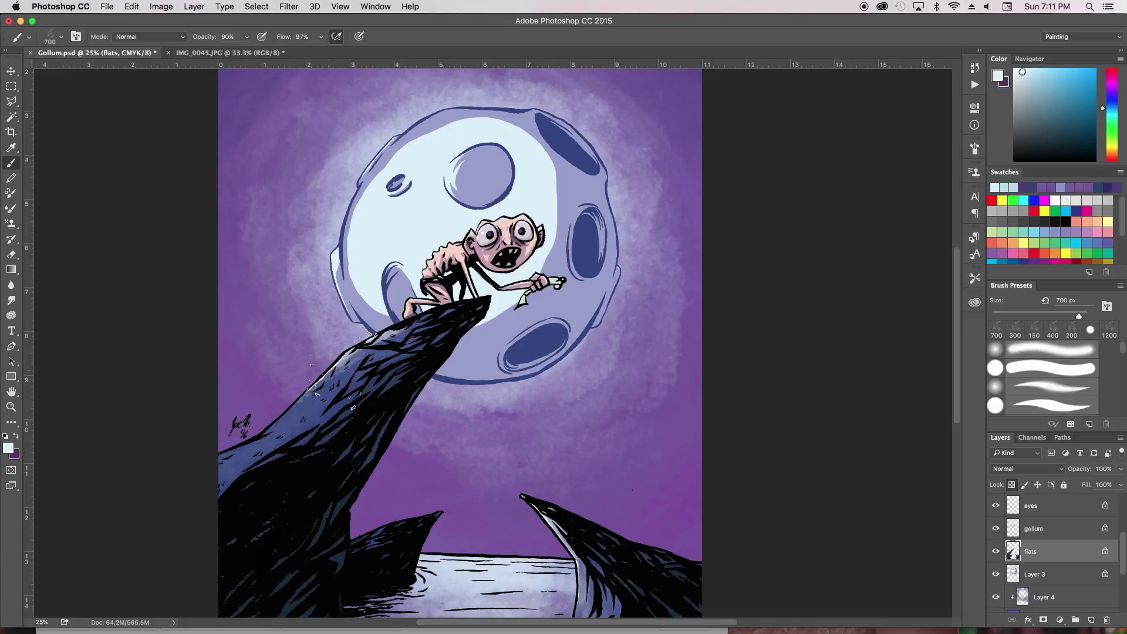
scroll(503, 382, "down", 4)
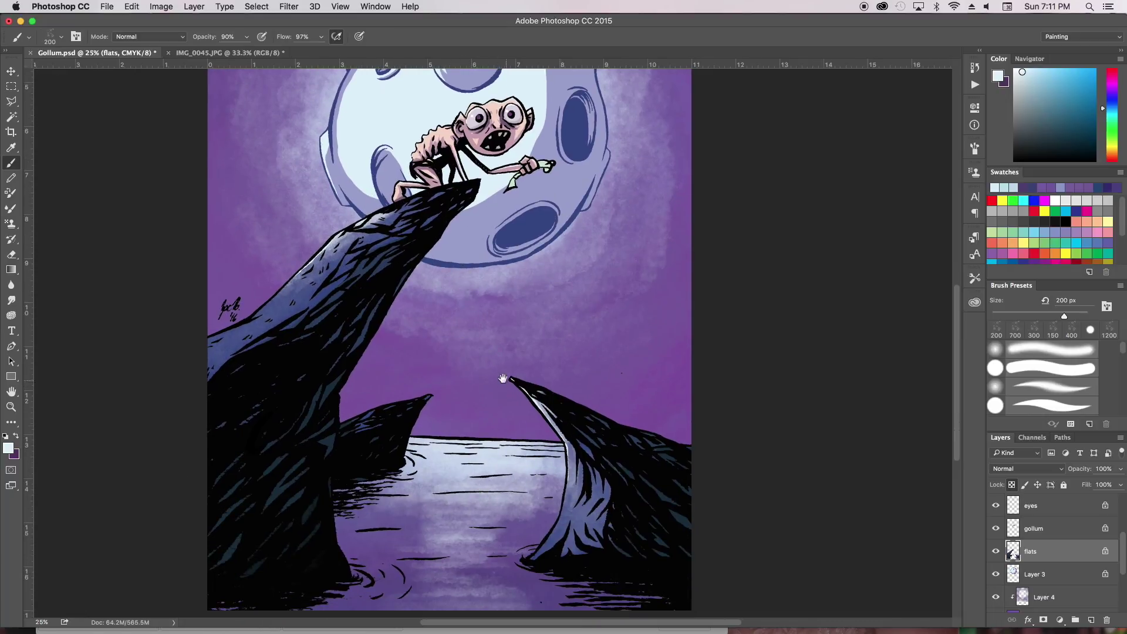
scroll(503, 382, "up", 4)
scroll(408, 503, "down", 4)
left_click(407, 276, "alt")
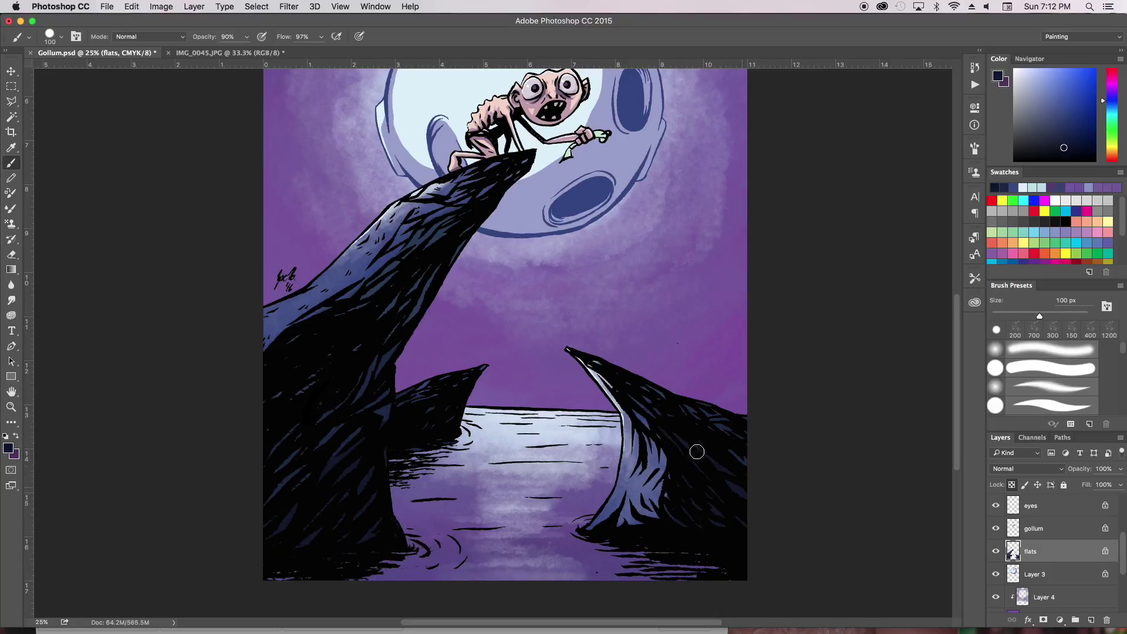
Step: Check the water layer, return to flats, zoom out to the whole painting and save
key("alt+bracketleft")
key("alt+bracketleft")
key("alt+bracketleft")
key("alt+bracketleft")
key("alt+bracketleft")
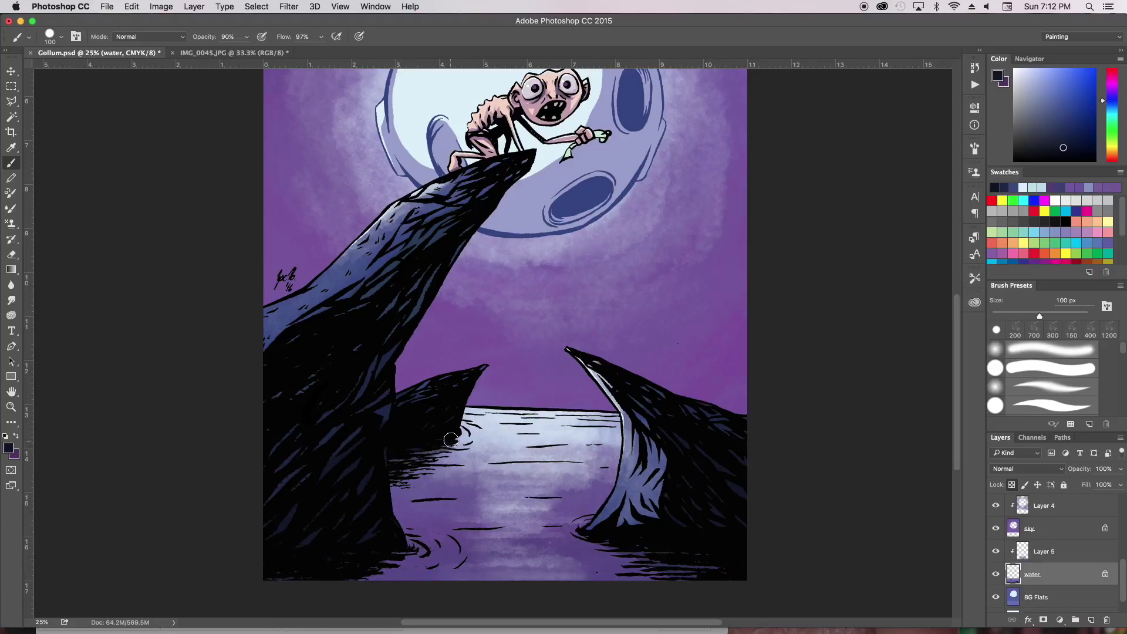
scroll(333, 548, "up", 2)
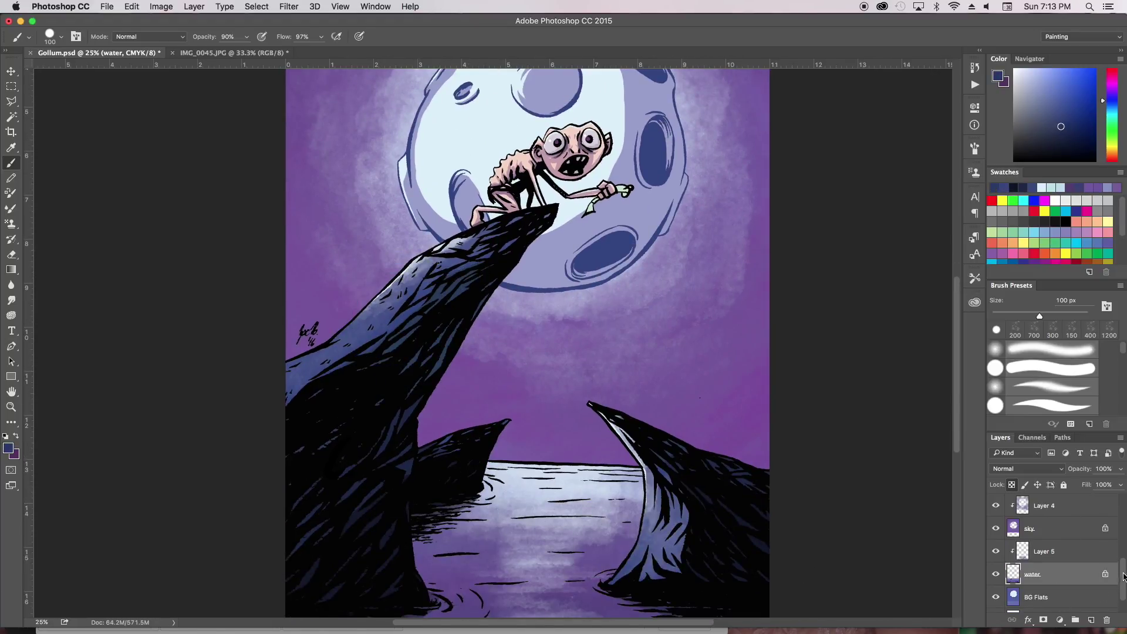
key("alt+bracketright")
key("alt+bracketright")
key("alt+bracketright")
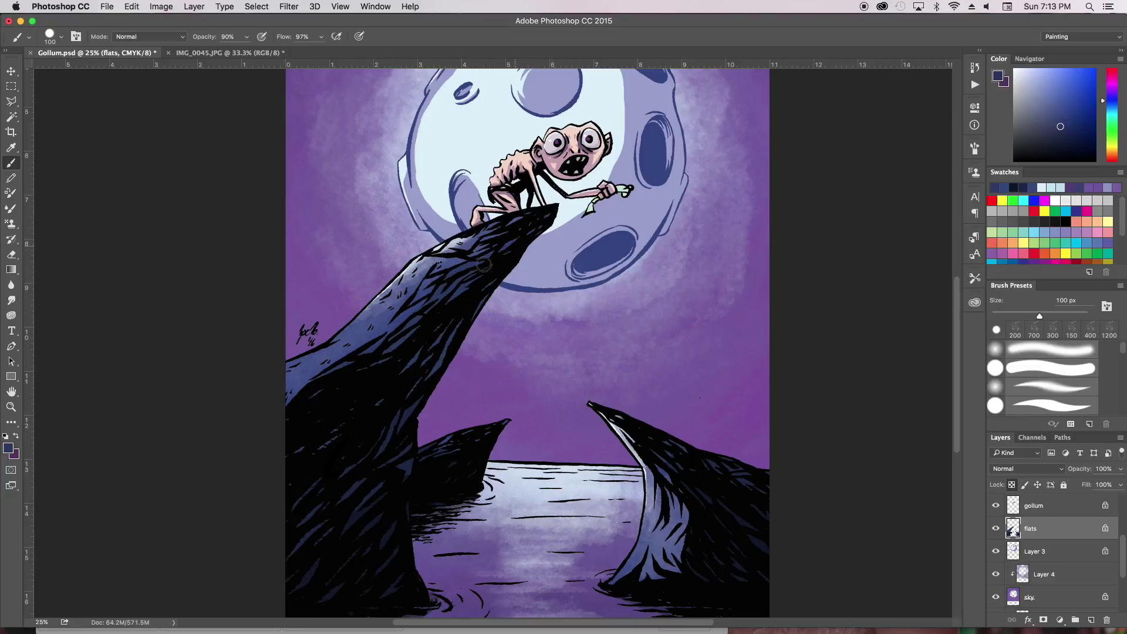
key("super+minus")
key("v")
key("super+s")
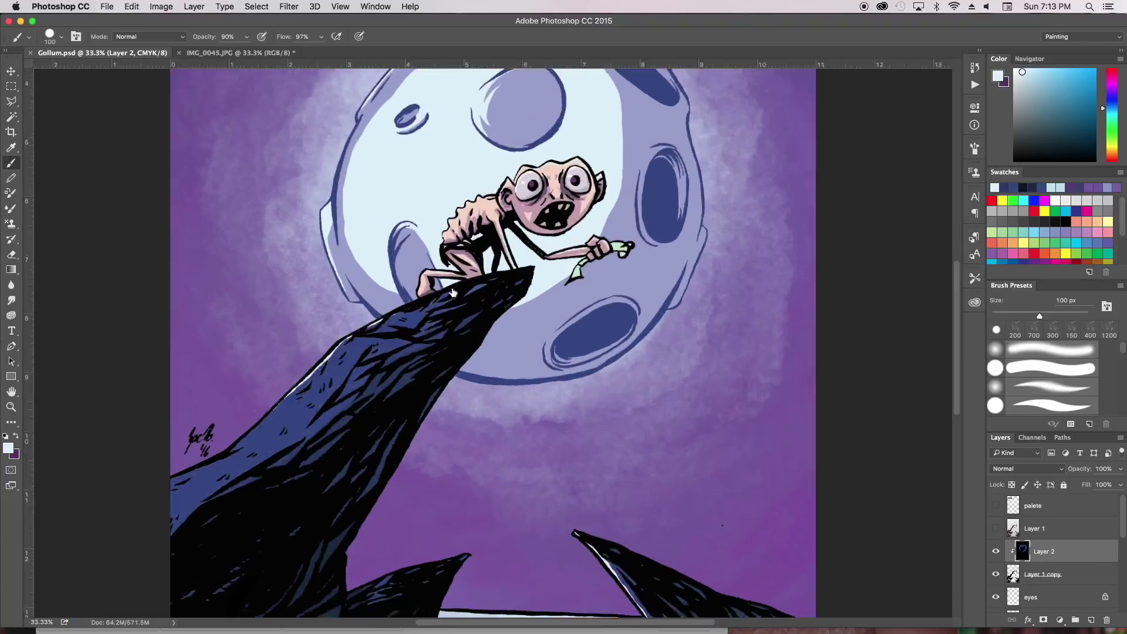
Step: At full opacity, paint a light highlight along the rock edge and pick dark blue
key("super+plus")
key("0")
left_click_drag(498, 352, 483, 356)
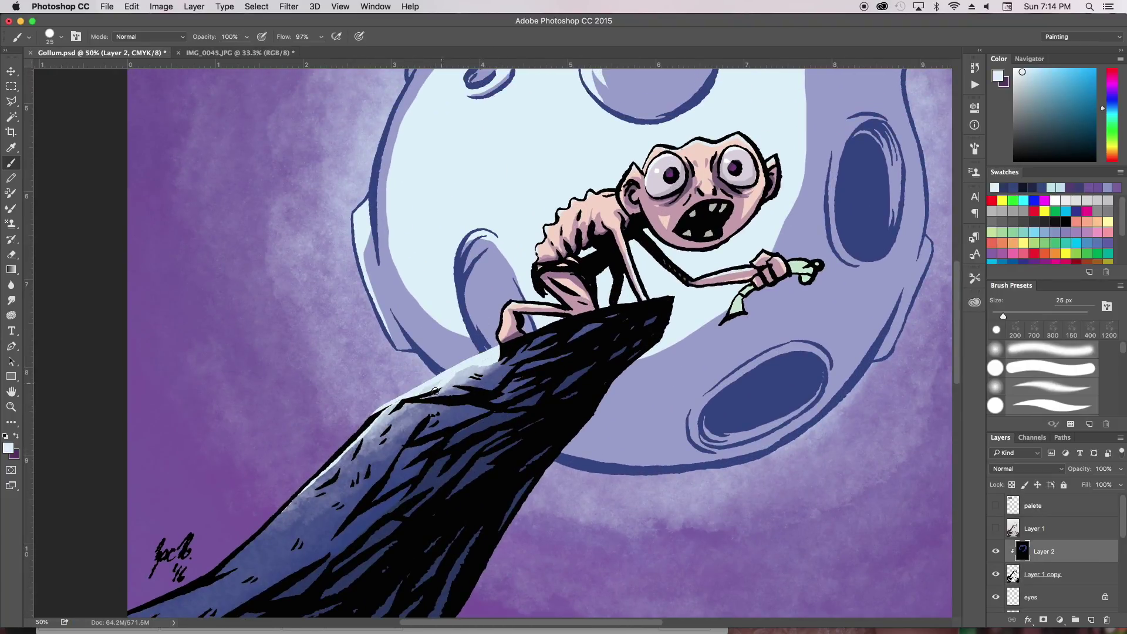
left_click(663, 298, "alt")
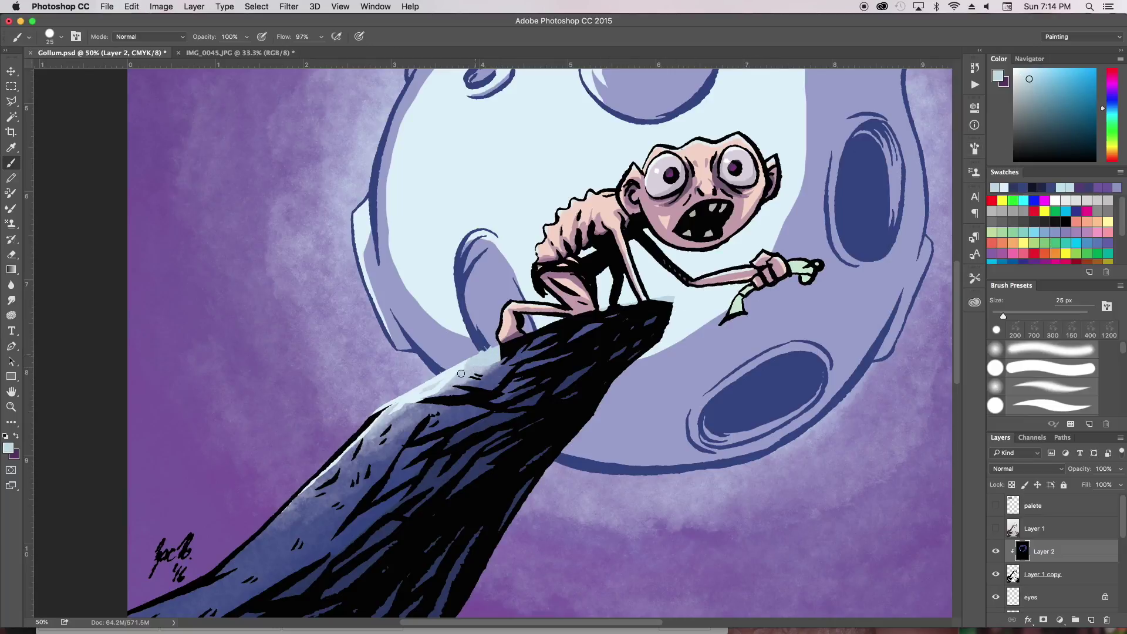
left_click(412, 407, "alt")
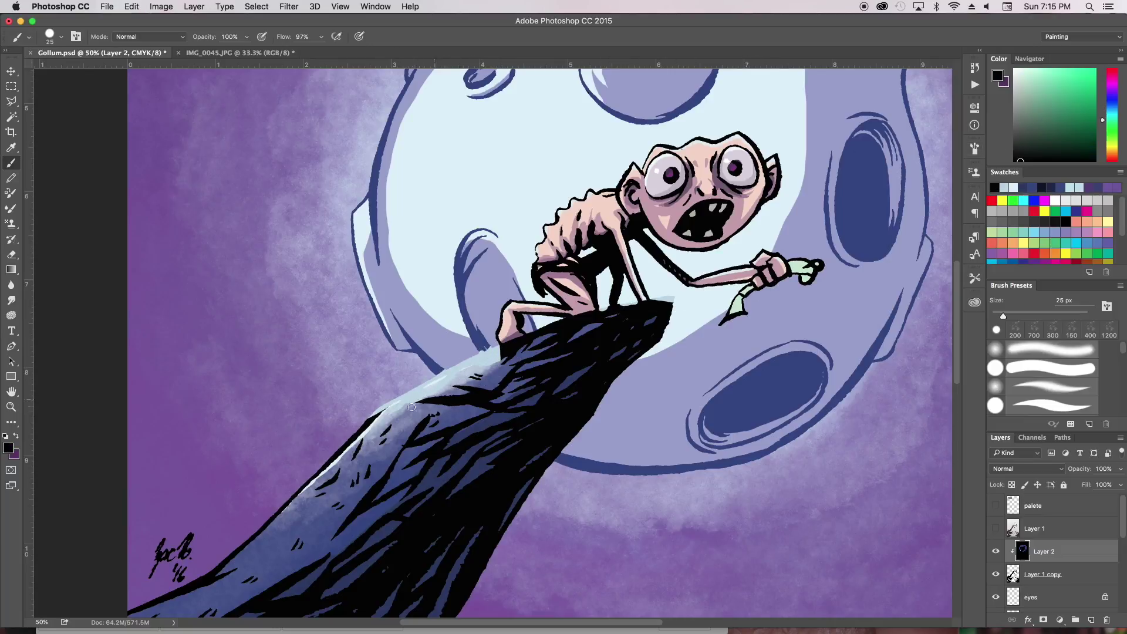
left_click(486, 373, "alt")
scroll(470, 411, "right", 3)
Step: Save, fit the view, then show Layer 1 and move it below Layer 1 copy
key("ctrl+s")
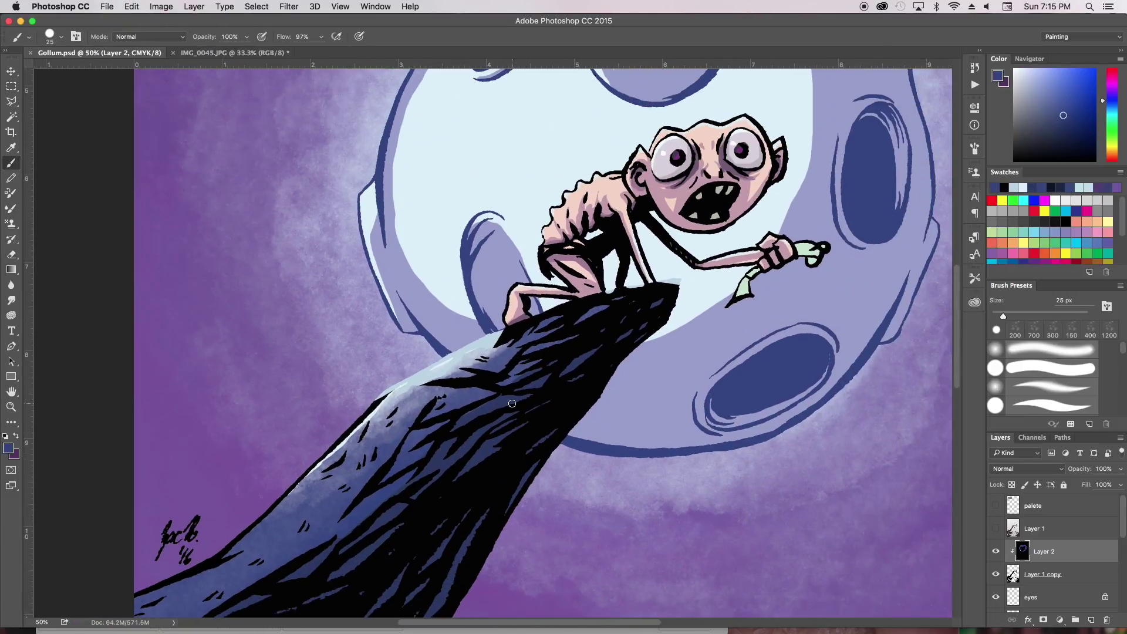
key("ctrl+0")
left_click(995, 529)
left_click_drag(1042, 574, 1048, 581)
left_click(170, 6)
left_click(317, 98)
Step: Apply the hue shift to Layer 1
left_click_drag(941, 377, 938, 376)
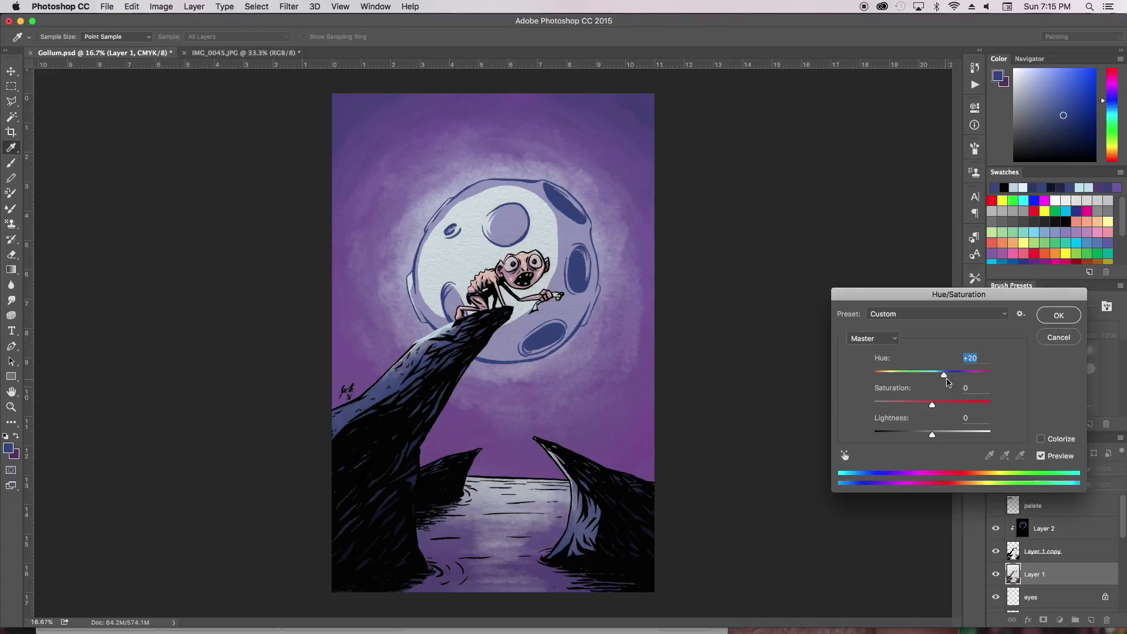
key("Return")
key("b")
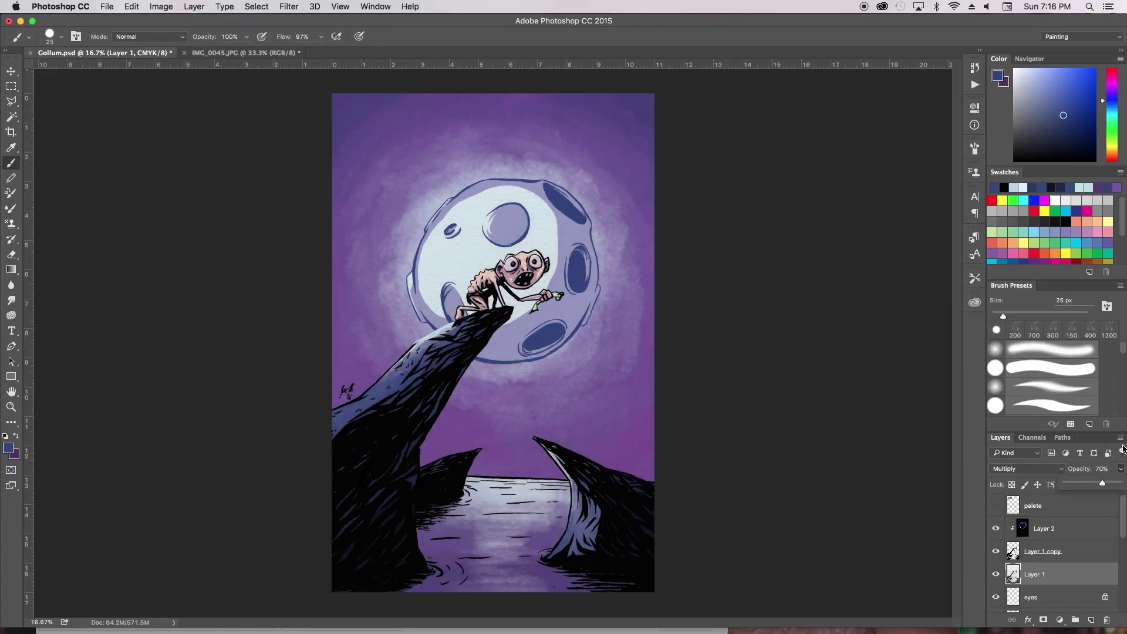
Step: Bring the Watercolor 1.jpg texture into the Gollum artwork as Layer 6
mouse_move(564, 632)
left_click(121, 610)
left_click(498, 488)
mouse_move(488, 488)
left_mouse_down()
mouse_move(453, 500)
mouse_move(352, 53)
left_mouse_up()
key("m")
key("super+a")
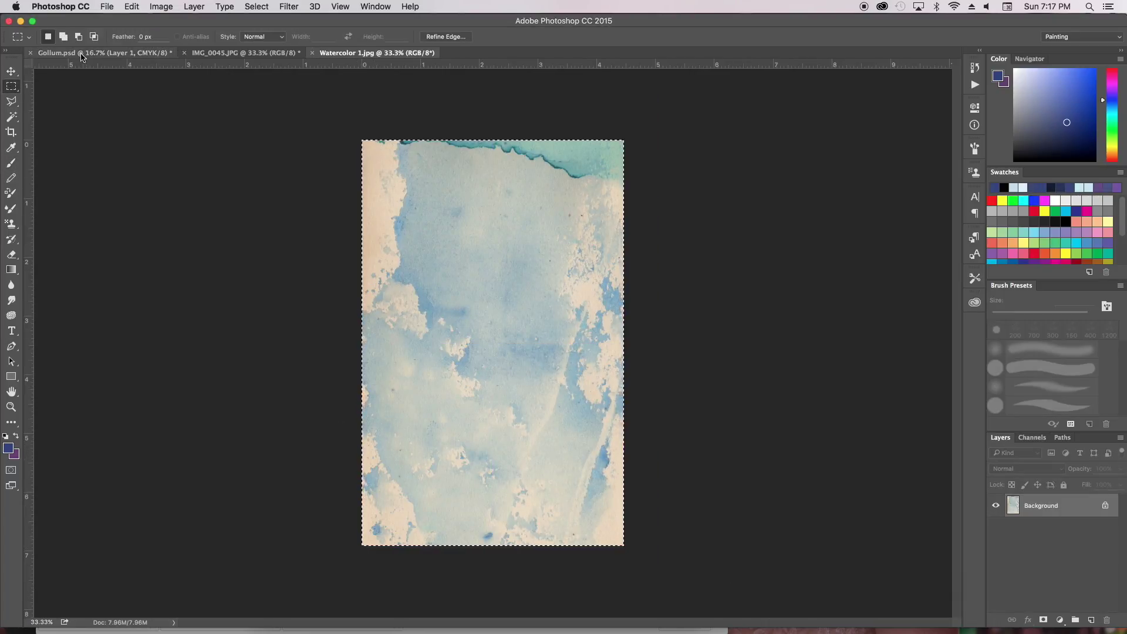
left_click_drag(82, 57, 691, 558)
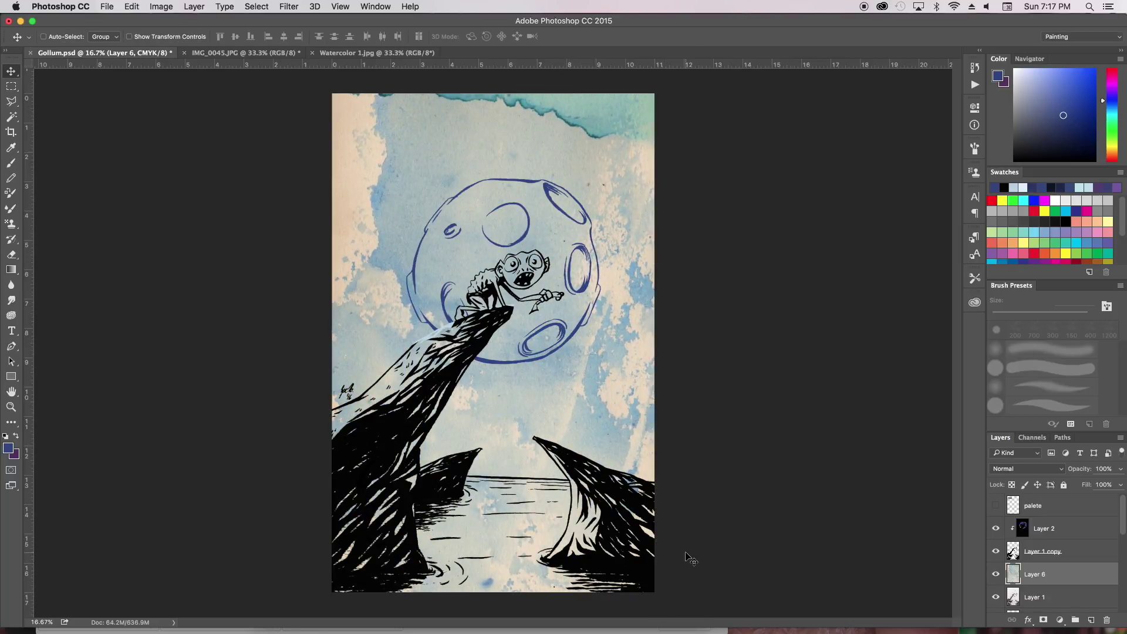
Step: Set the watercolor layer to Multiply and shift its hue toward purple
key("alt+shift+m")
left_click(159, 7)
left_click(297, 104)
mouse_move(932, 374)
left_mouse_down()
mouse_move(872, 374)
mouse_move(984, 377)
mouse_move(967, 380)
left_mouse_up()
left_click(1057, 317)
Step: Apply Levels to the watercolor and move it below Layer 3
left_click(160, 7)
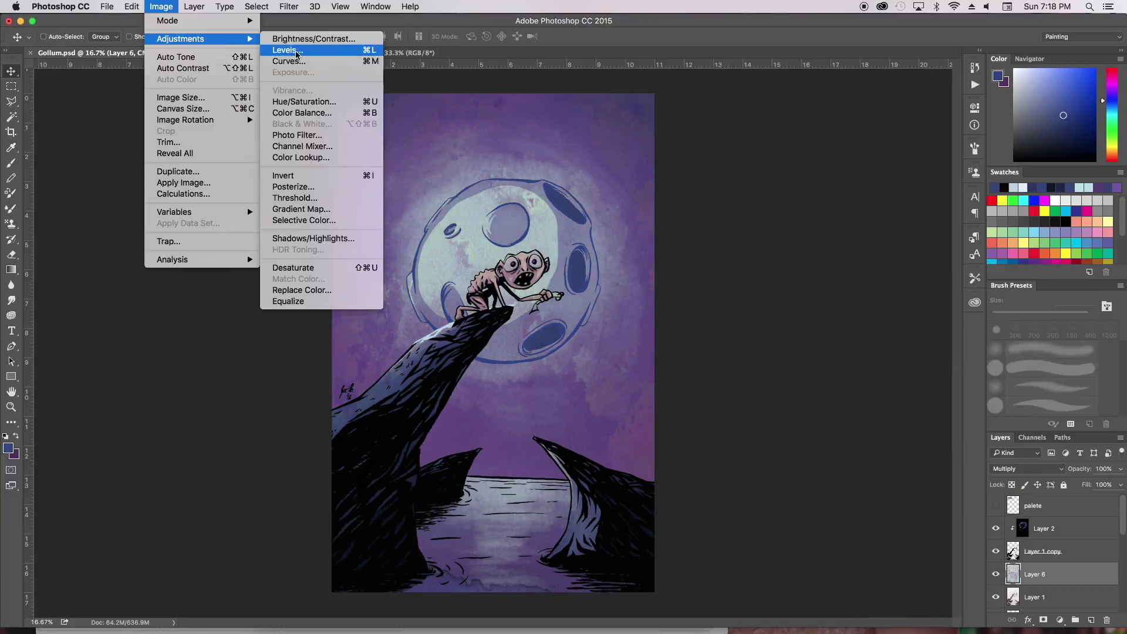
left_click(352, 47)
key("Return")
key("v")
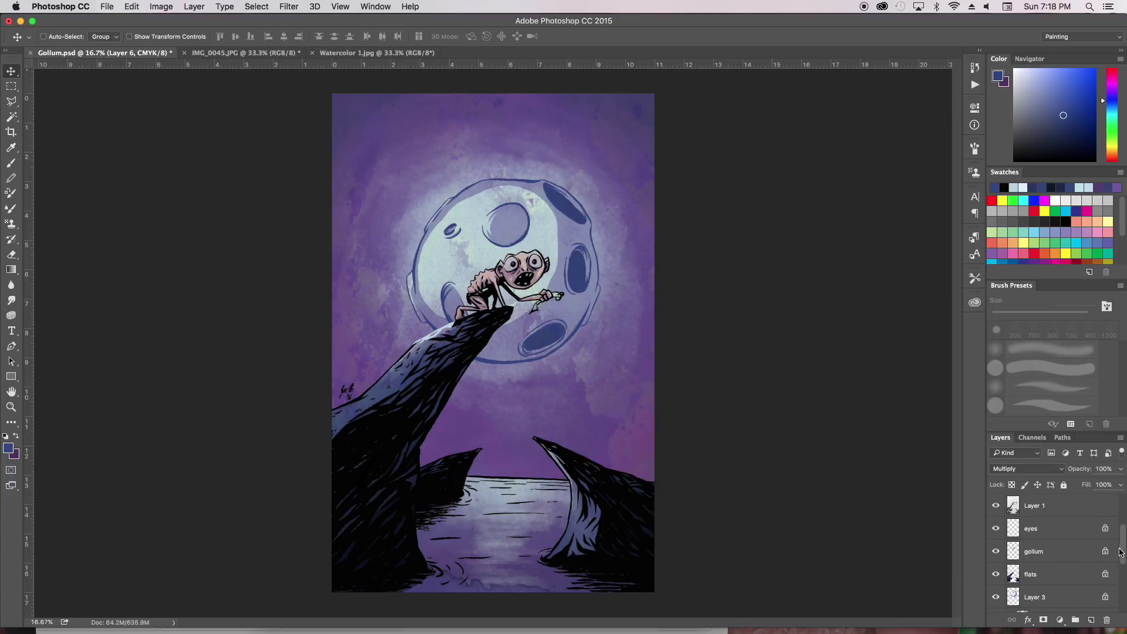
scroll(1124, 532, "down", 3)
key("ctrl+shift+bracketleft")
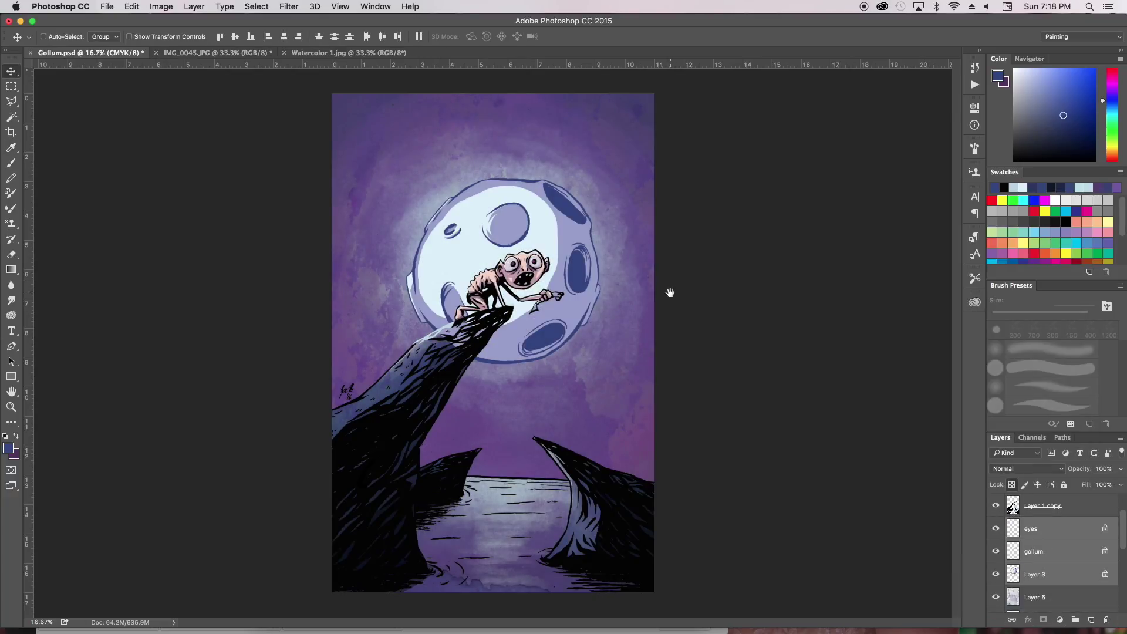
Step: Rename the layer to 'fish' and zoom in on Gollum and the fish
left_click(1060, 575)
type("fish")
key("Return")
key("ctrl+plus")
key("ctrl+plus")
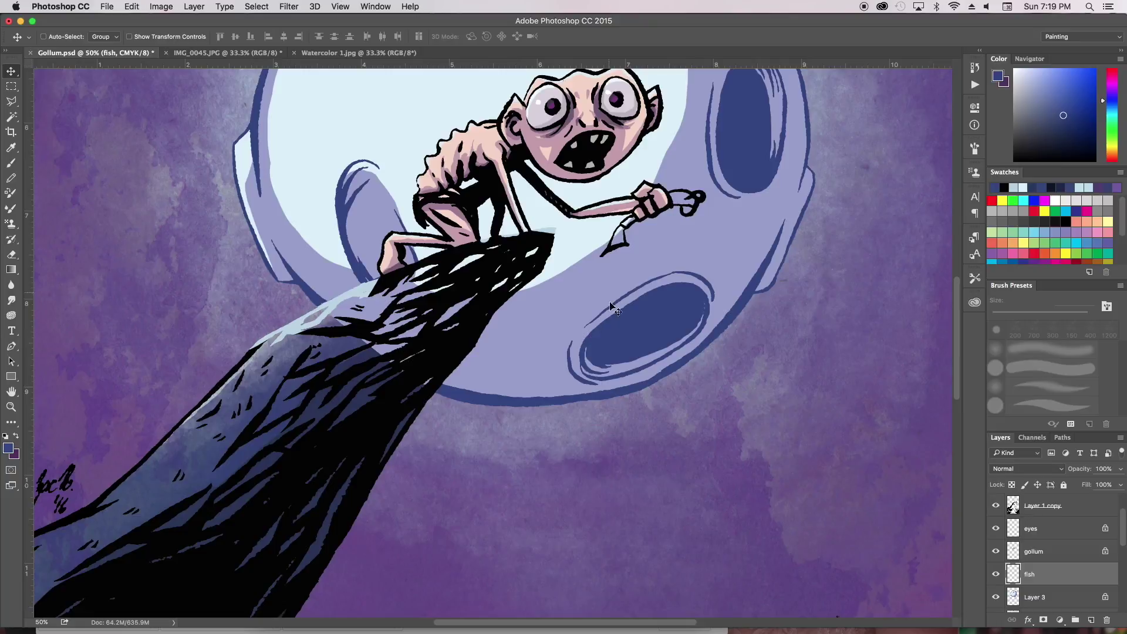
key("ctrl+plus")
Step: Pick a light lavender brush colour sampled from the artwork
key("b")
left_click(538, 400, "alt")
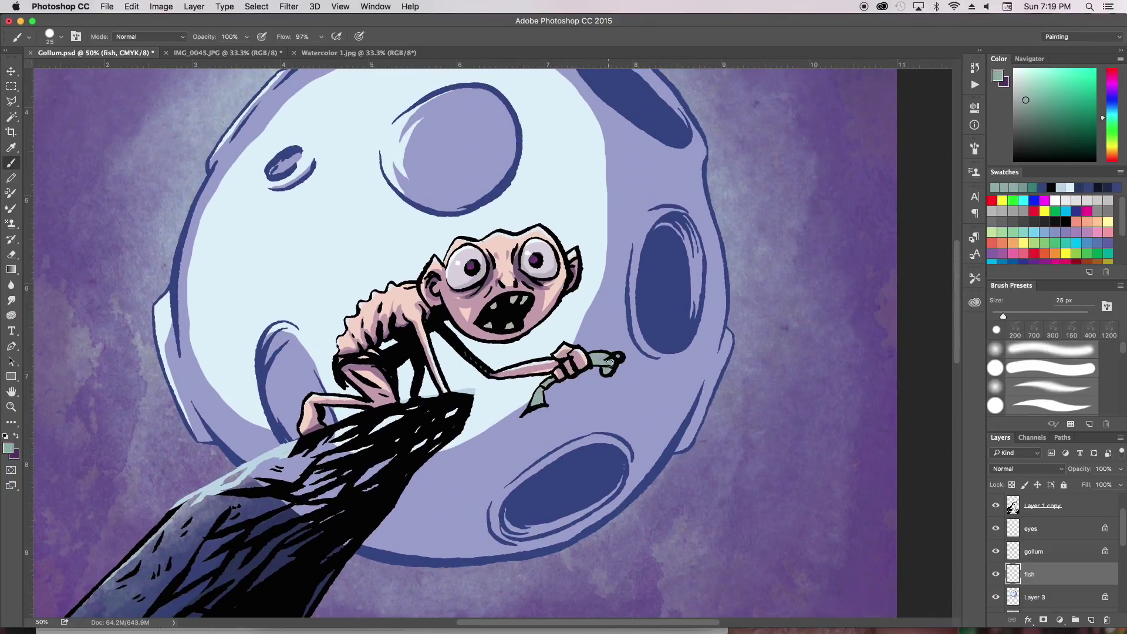
left_click(553, 376, "alt")
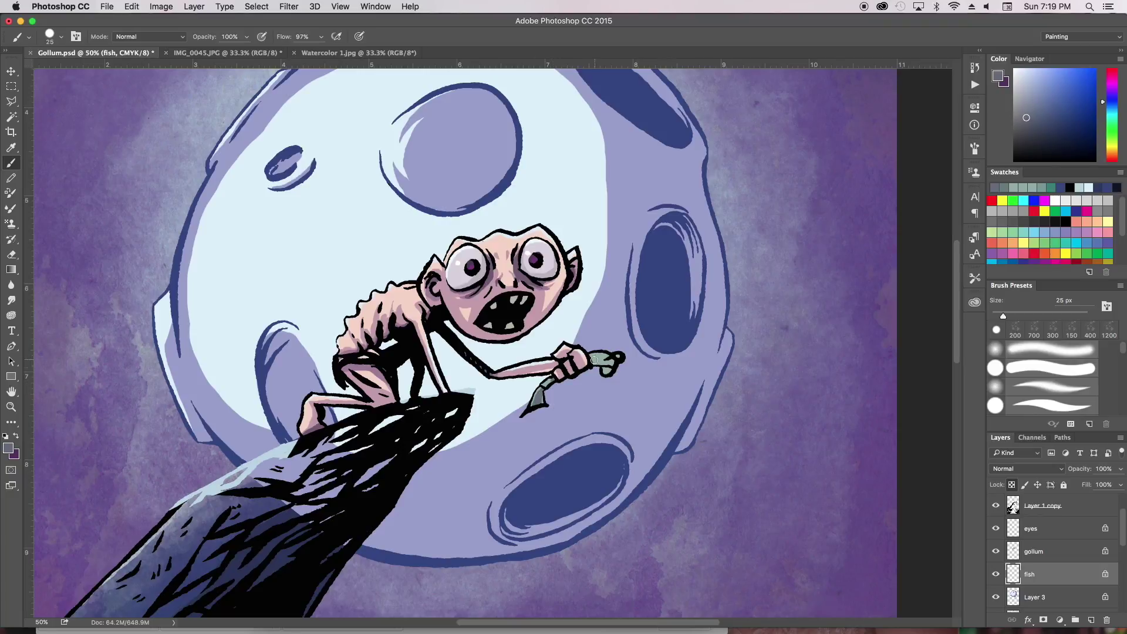
Step: Lower the watercolor layer's opacity and save the file
key("ctrl+minus")
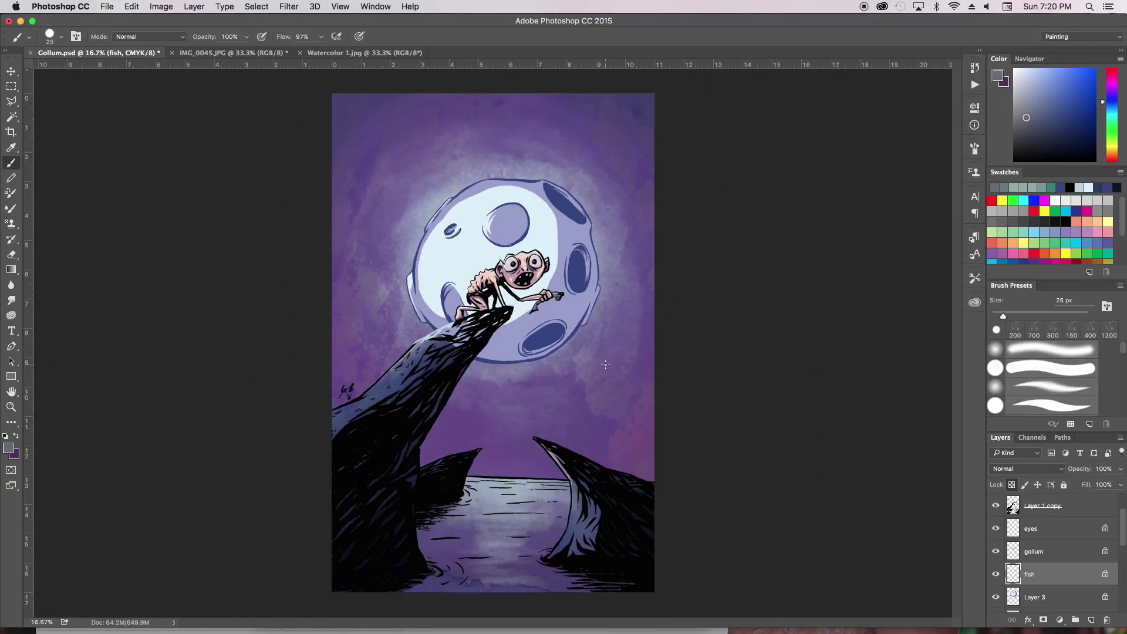
key("ctrl+minus")
key("ctrl+minus")
left_click(1034, 528)
left_click(1120, 469)
left_click(107, 6)
left_click(117, 90)
Step: Move the flats above the watercolor, add new layers including a clipped moon layer, and save
left_click_drag(1048, 579, 1031, 524)
key("l")
key("ctrl+j")
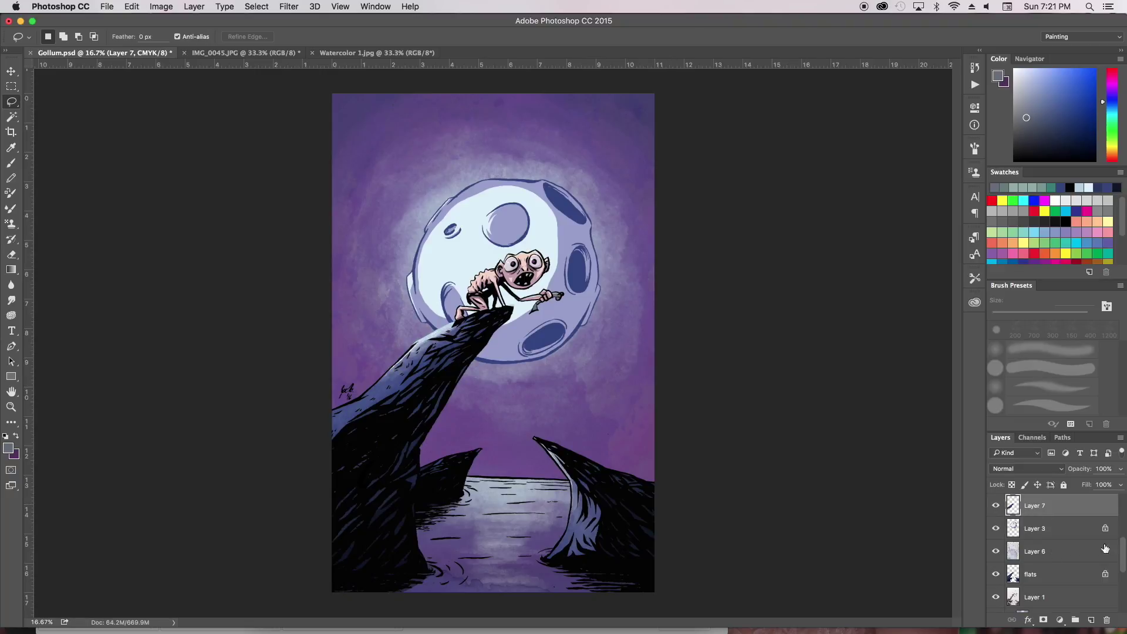
scroll(1086, 543, "up", 1)
left_click(107, 7)
left_click(123, 113)
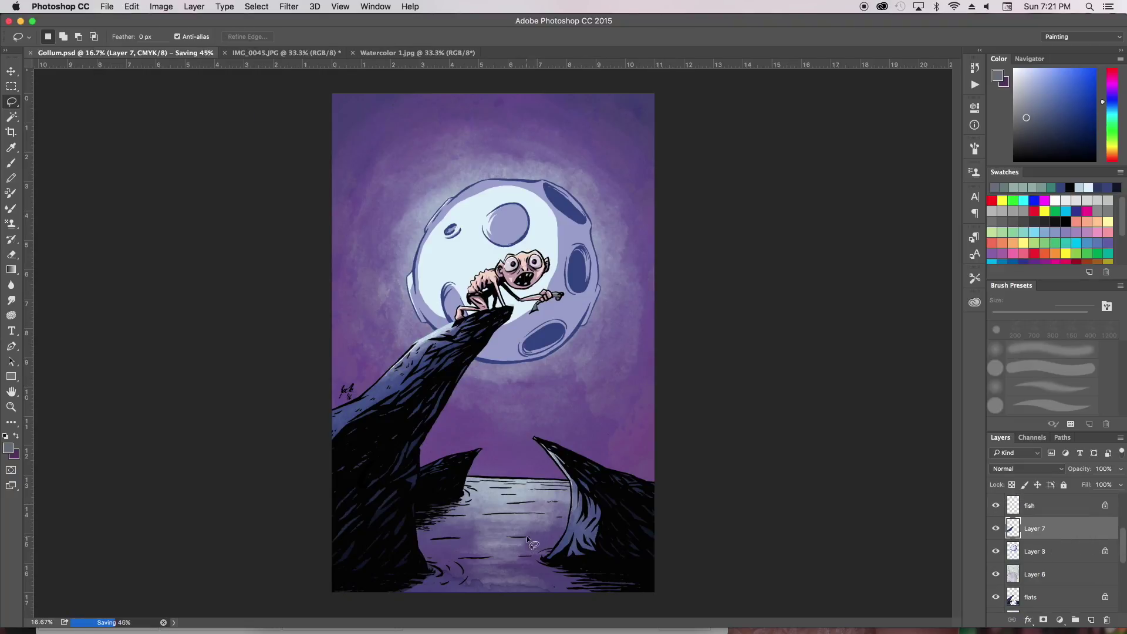
key("ctrl+shift+alt+n")
left_click(89, 628)
Step: Copy the painted area of Watercolor 2.jpg and paste it into clipped Layer 8
left_click(493, 435)
left_click(491, 498)
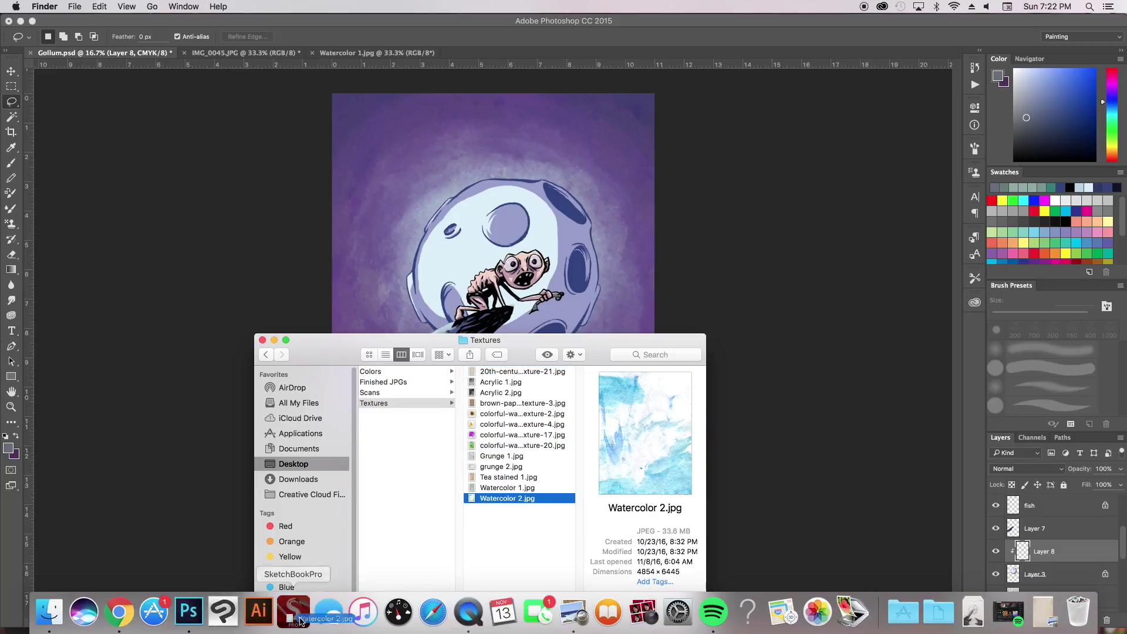
left_click_drag(492, 498, 247, 610)
left_click(14, 88)
left_click_drag(324, 191, 692, 566)
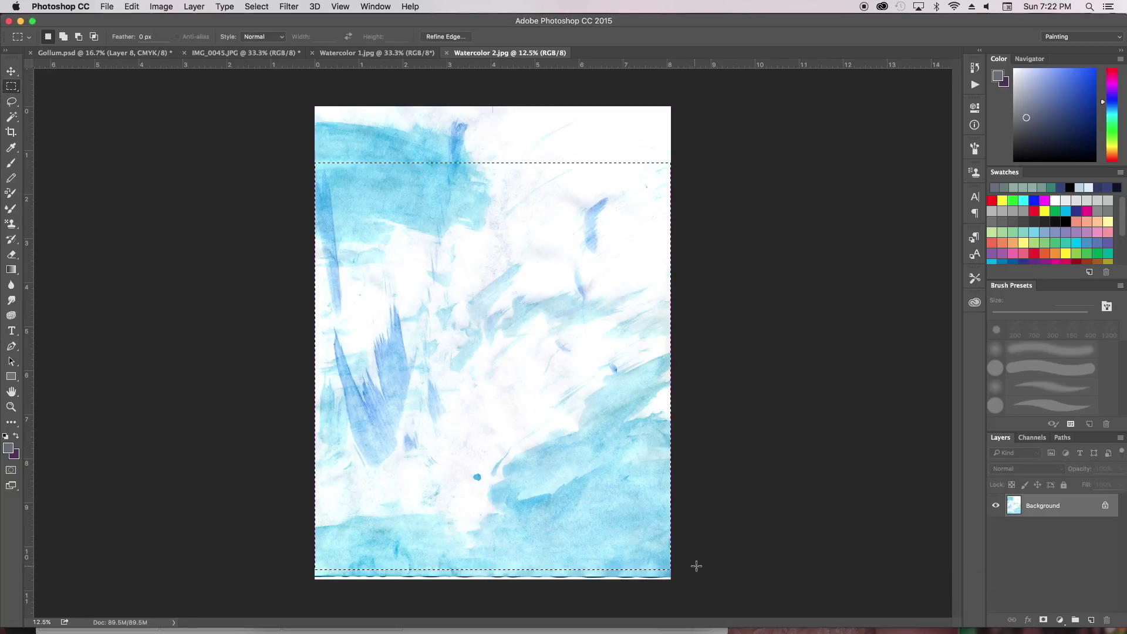
key("ctrl+c")
key("ctrl+Tab")
key("ctrl+v")
Step: Scale the pasted texture down to cover the moon
key("ctrl+t")
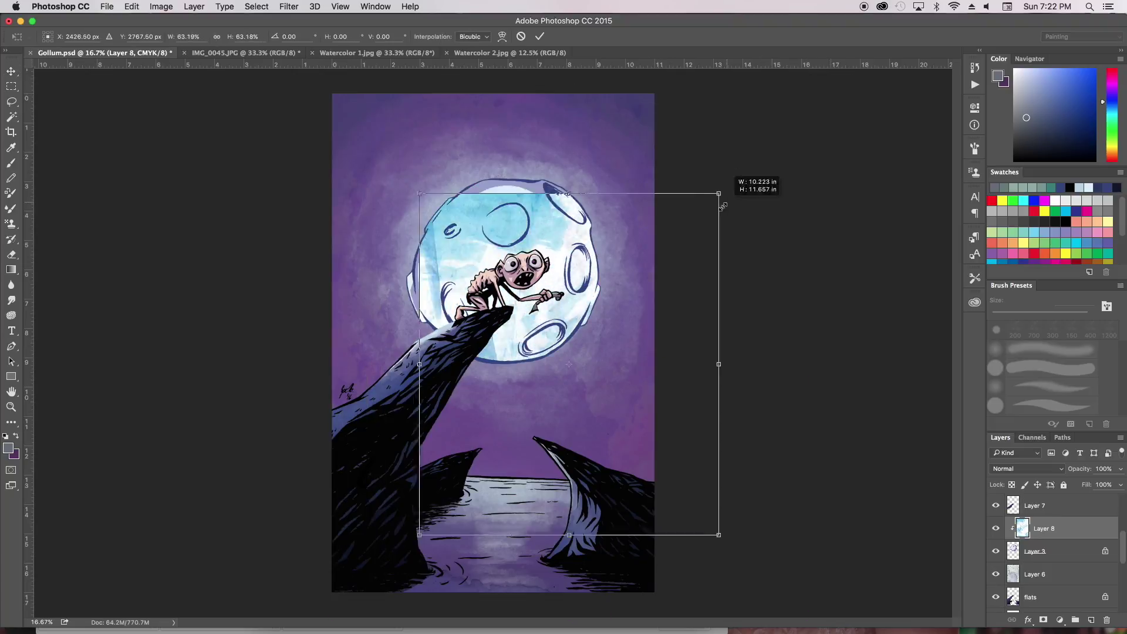
left_click_drag(734, 173, 559, 333)
left_click_drag(399, 164, 516, 304)
key("Return")
left_click(161, 7)
Step: Warp the texture to the moon's round shape, then preview a +41 hue shift
key("Escape")
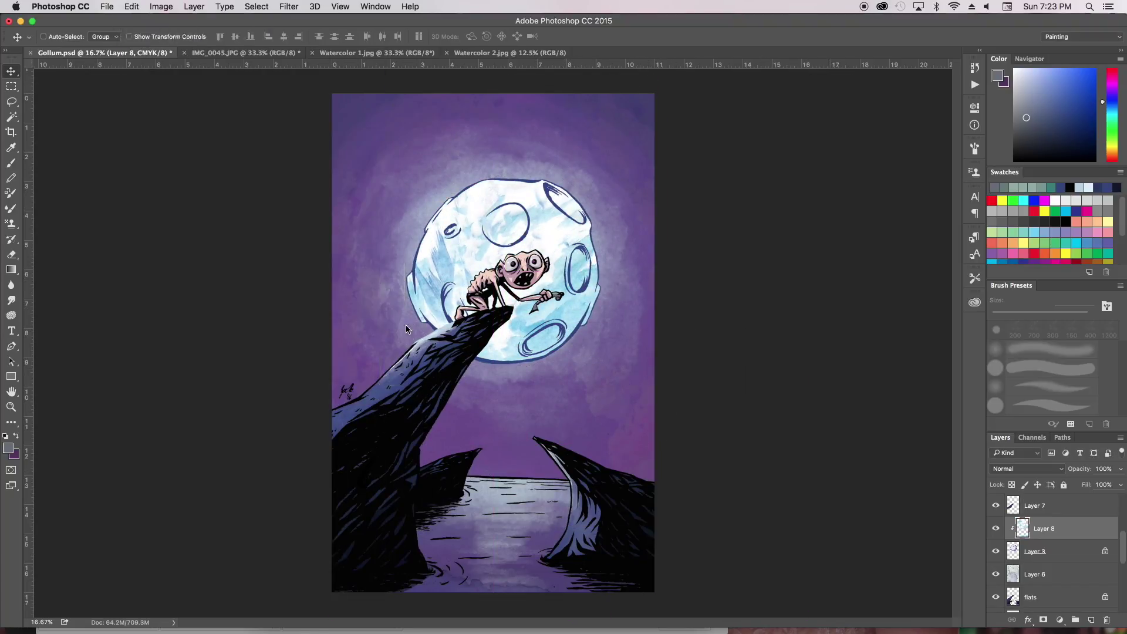
key("ctrl+t")
mouse_move(580, 351)
left_mouse_down()
mouse_move(538, 299)
mouse_move(591, 352)
mouse_move(581, 329)
left_mouse_up()
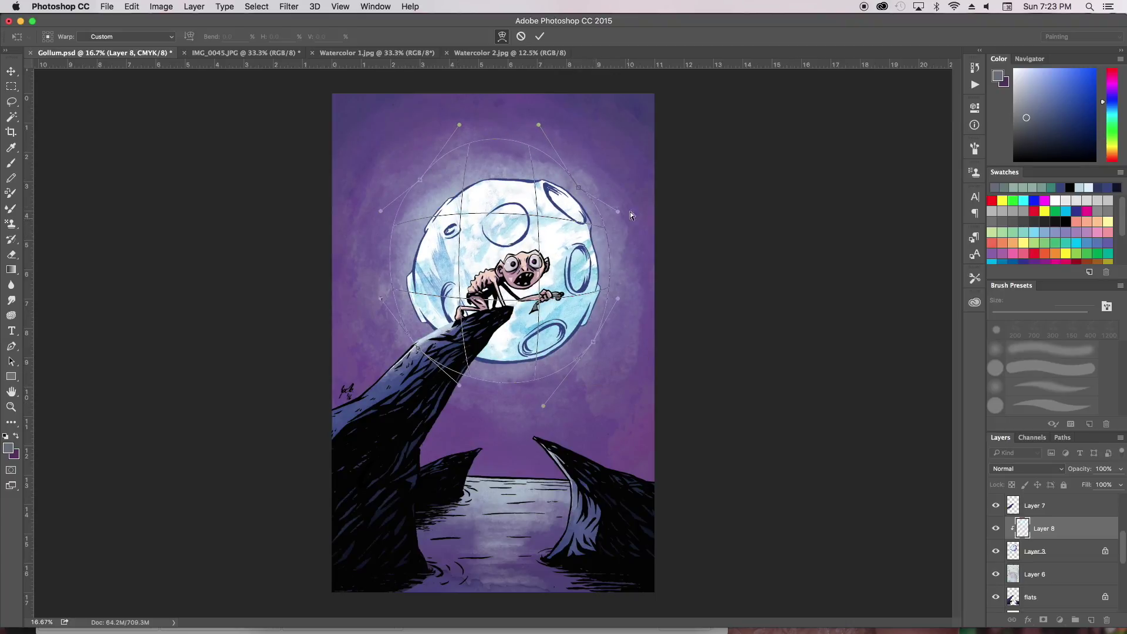
left_click_drag(419, 179, 423, 194)
left_click_drag(380, 298, 364, 303)
key("Return")
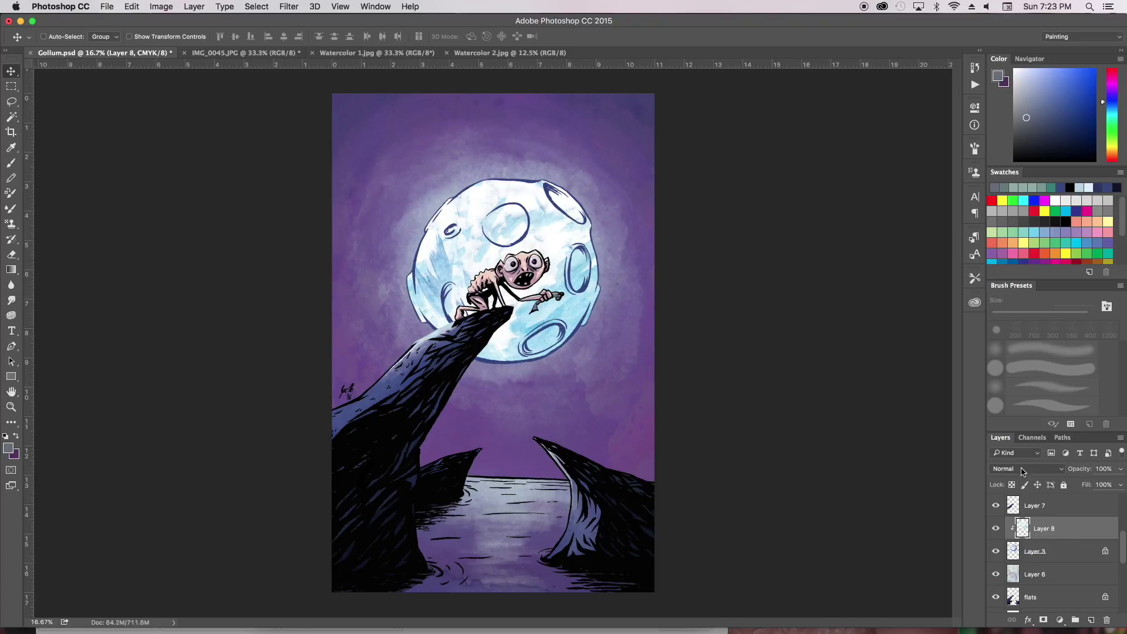
key("ctrl+u")
mouse_move(931, 373)
left_mouse_down()
mouse_move(987, 376)
mouse_move(961, 378)
left_mouse_up()
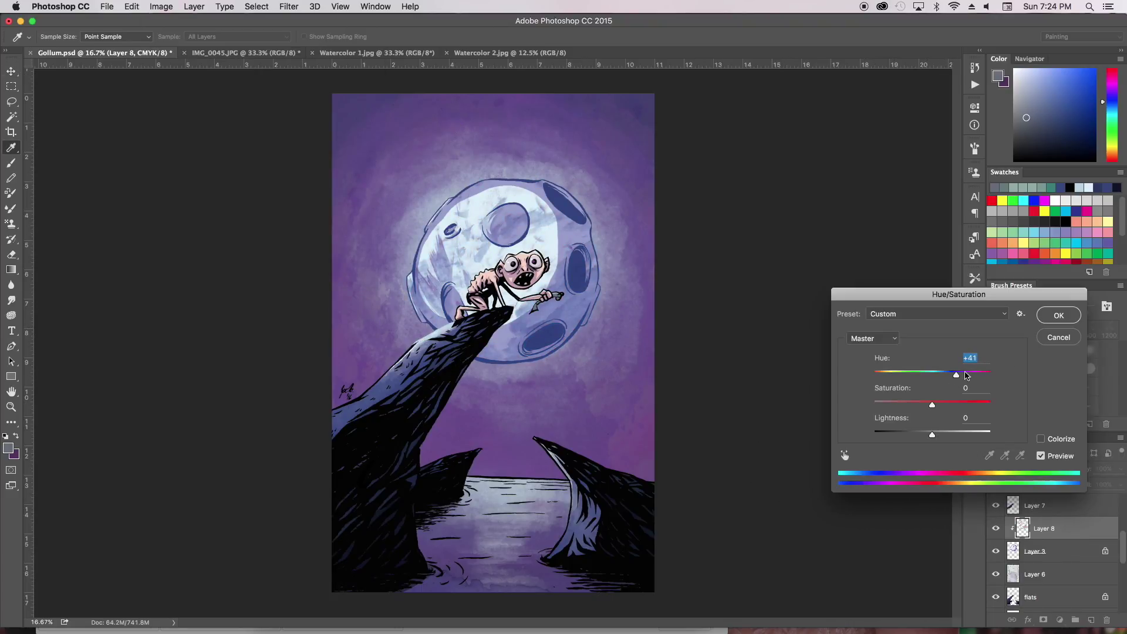
Step: Apply the +41 bluish hue and brighten the moon with two white gradients
left_click(1058, 315)
key("g")
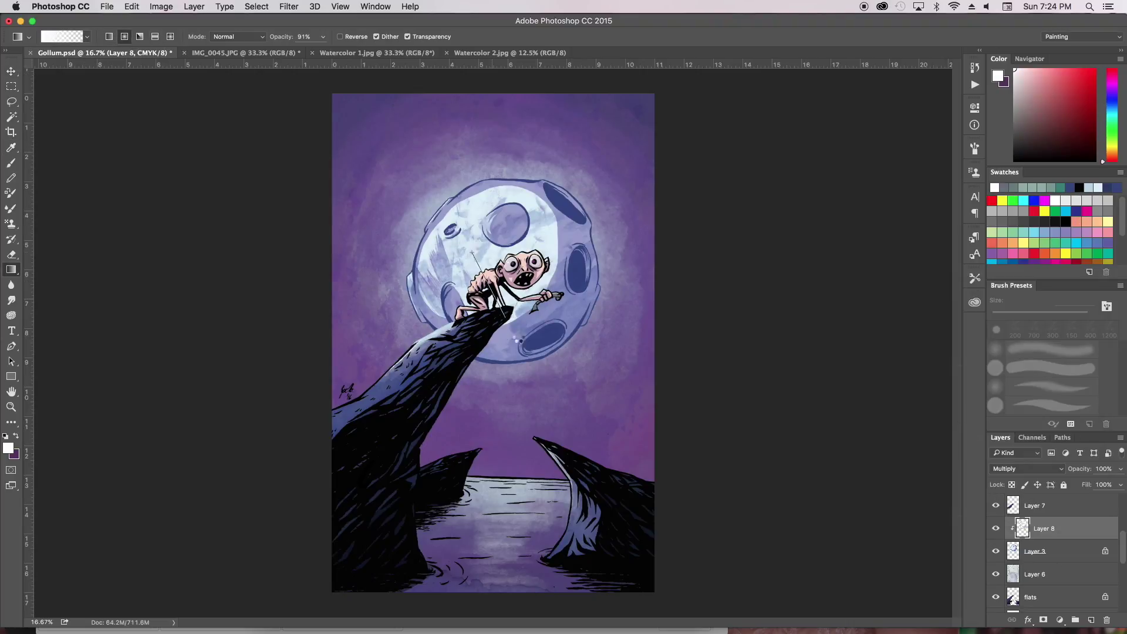
left_click_drag(535, 221, 565, 252)
left_click_drag(429, 285, 472, 319)
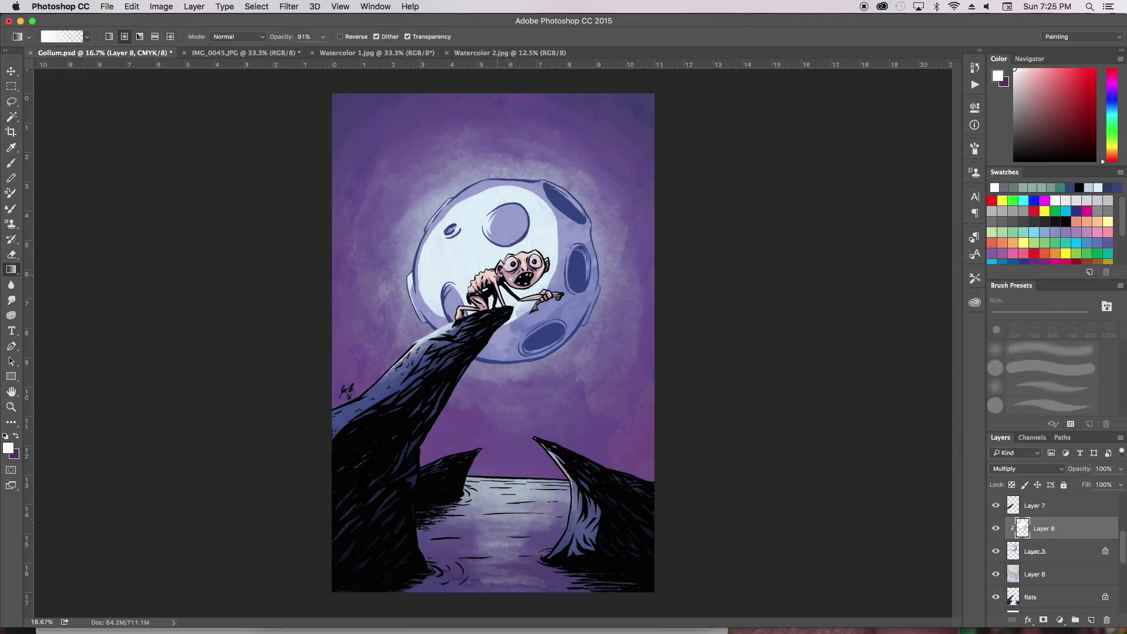
Step: Add an Overlay layer with a low-opacity radial glow on the moon, and save
key("v")
left_click(1093, 617)
left_click(1027, 469)
left_click(1021, 593)
key("g")
left_click_drag(510, 261, 575, 264)
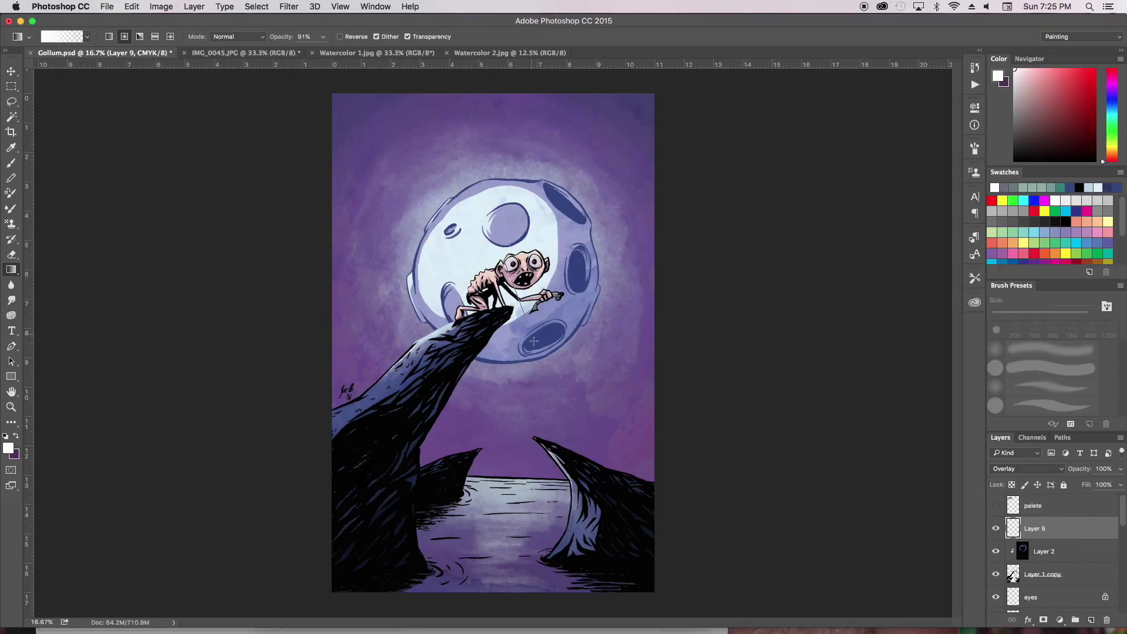
left_click(1119, 484)
left_click_drag(1118, 485, 996, 486)
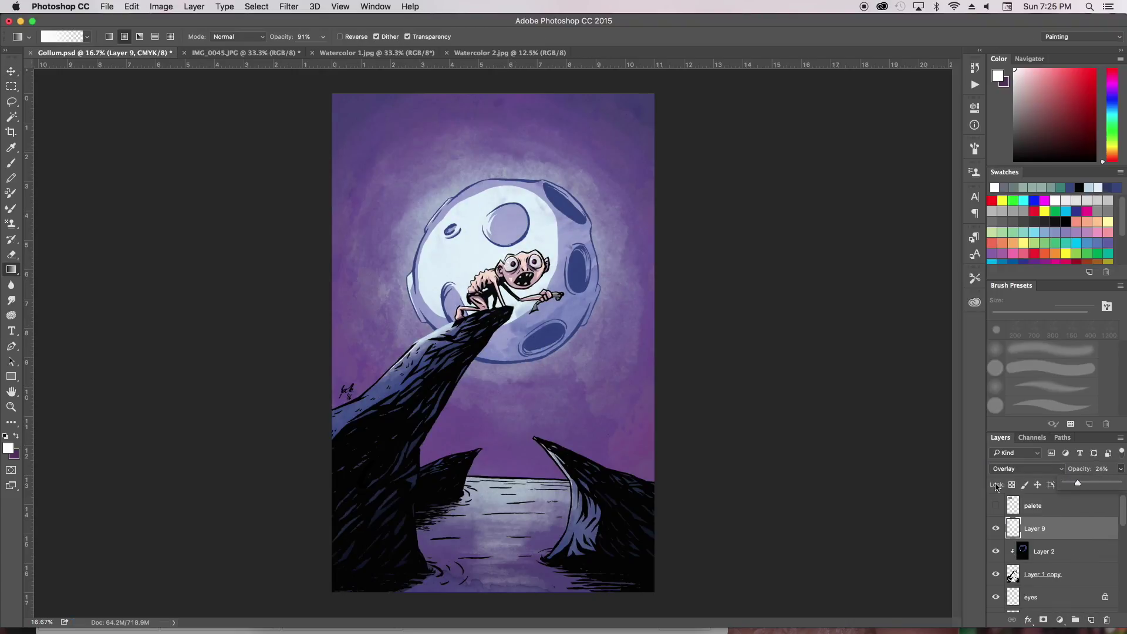
left_click(106, 6)
left_click(132, 120)
Step: Delete the palete layer and add Levels and -5 Hue/Saturation adjustment layers
mouse_move(1051, 505)
left_mouse_down()
mouse_move(1109, 590)
mouse_move(1106, 620)
left_mouse_up()
left_click(1060, 620)
left_click(1076, 446)
left_click_drag(900, 217, 904, 219)
left_click(1060, 620)
left_click(1083, 487)
left_click_drag(893, 177, 893, 188)
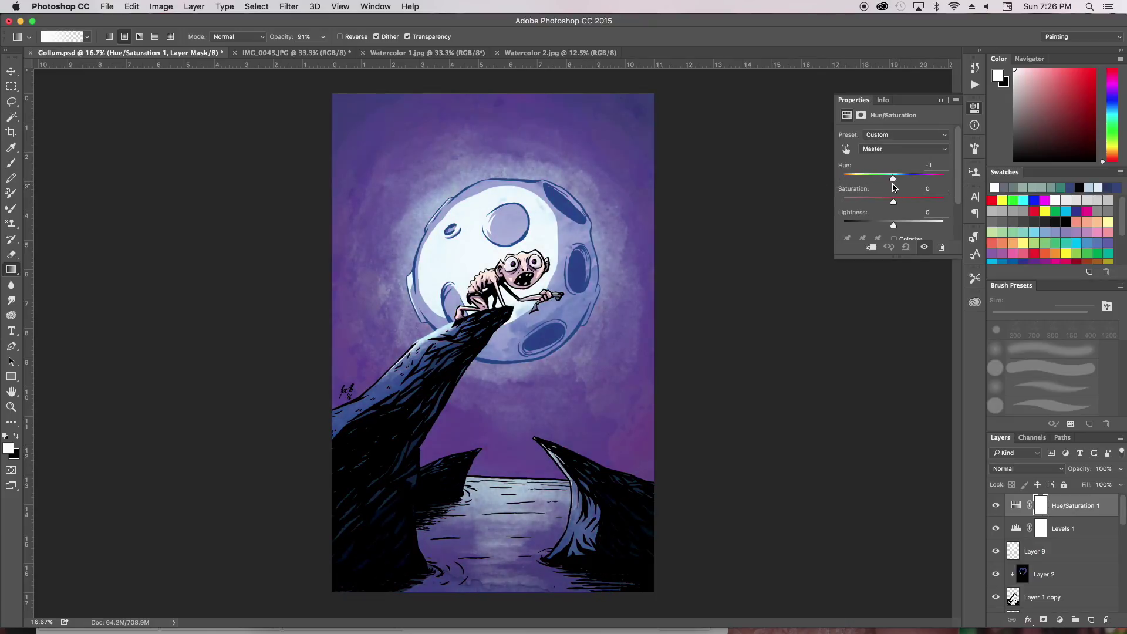
Step: Close the Properties panel and zoom in on the finished moonlit Gollum illustration
left_click(942, 102)
key("super+equal")
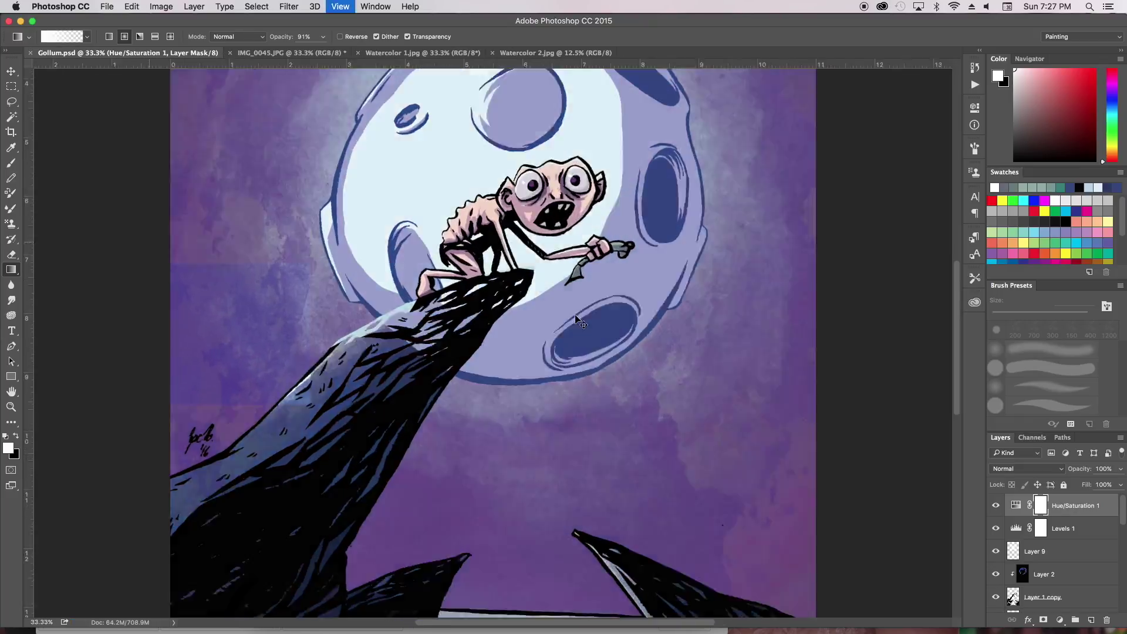